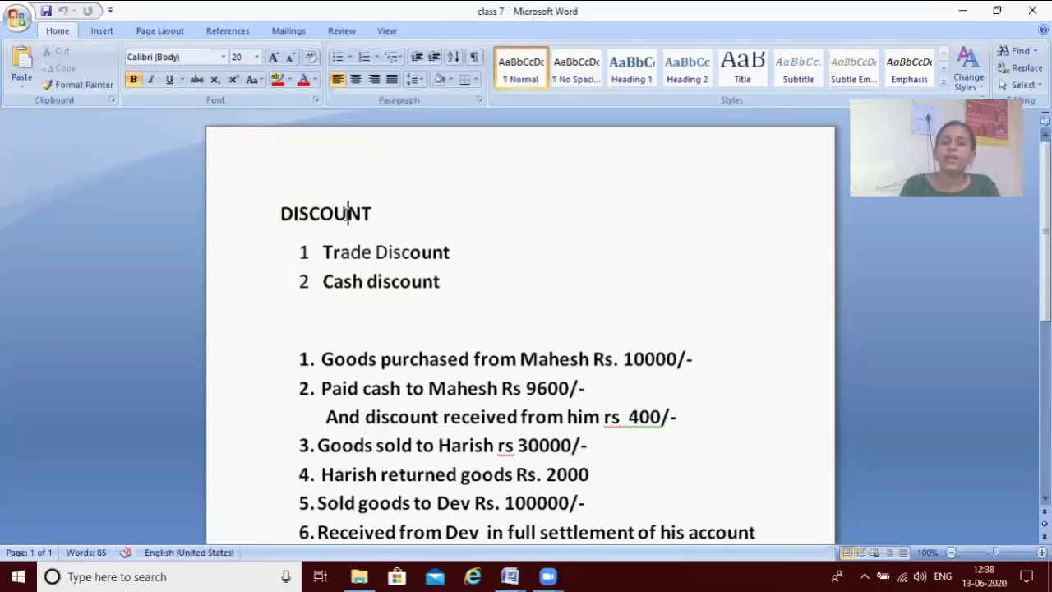
# - Review the discount types and the numbered list of transactions, from the goods purchase to the last full settlement
pyautogui.press('Down')
pyautogui.press('Down')
pyautogui.press('Down')
pyautogui.press('Down')
pyautogui.press('Down')
pyautogui.press('Down')
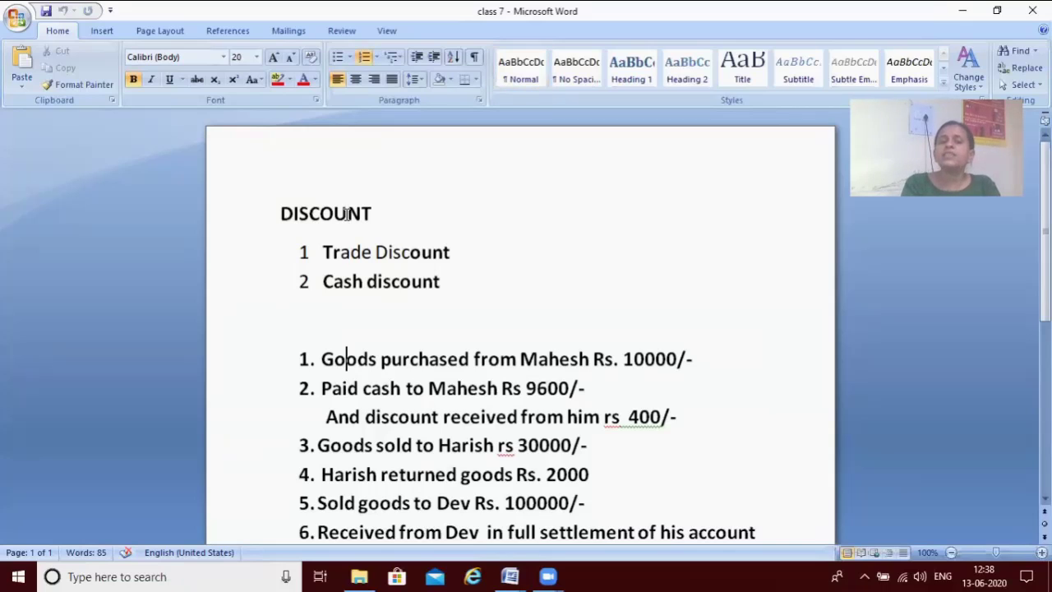
pyautogui.press('Down')
pyautogui.press('Down')
pyautogui.press('Down')
pyautogui.press('Down')
pyautogui.press('Down')
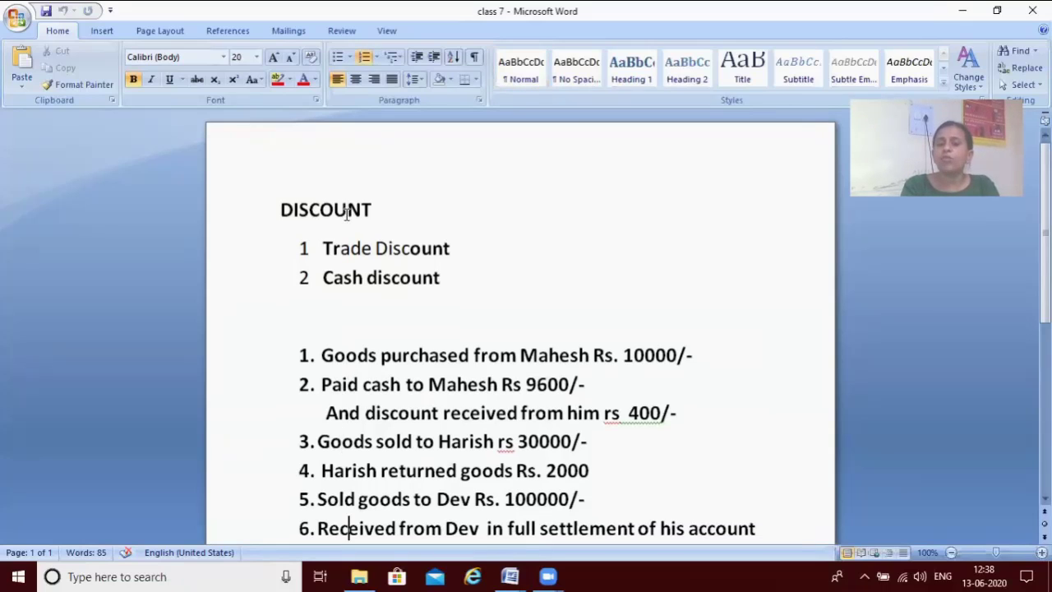
pyautogui.press('Down')
pyautogui.press('Down')
pyautogui.press('Down')
pyautogui.press('Down')
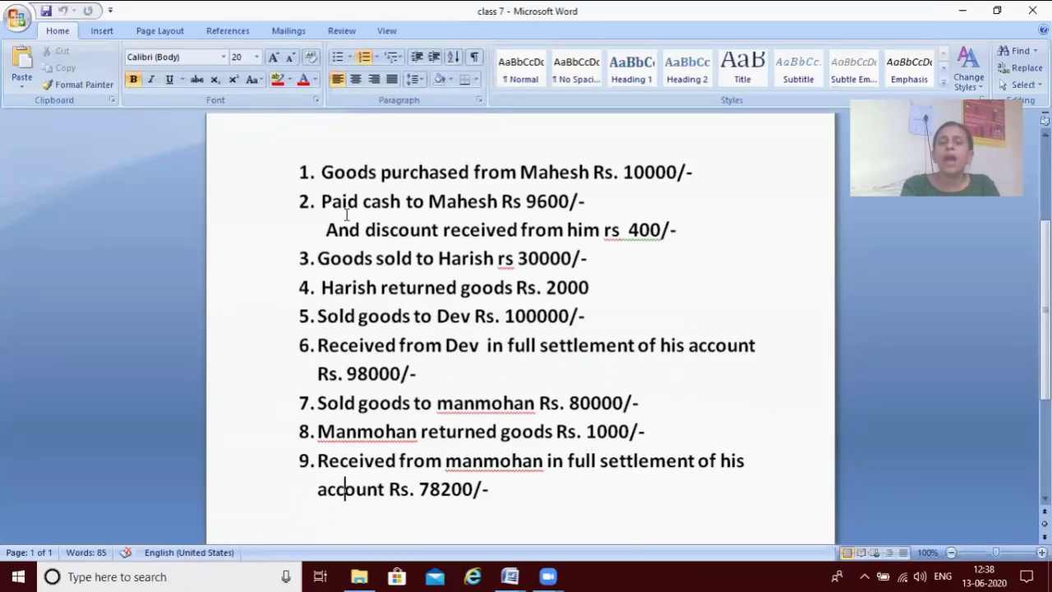
pyautogui.press('Up')
pyautogui.press('Up')
pyautogui.press('Up')
pyautogui.press('Up')
pyautogui.press('Up')
pyautogui.press('Up')
pyautogui.press('Up')
pyautogui.press('Up')
pyautogui.press('Up')
pyautogui.press('Up')
pyautogui.press('Up')
pyautogui.press('Up')
pyautogui.press('Up')
pyautogui.press('Up')
pyautogui.press('Up')
pyautogui.press('Up')
pyautogui.press('Down')
pyautogui.press('Down')
pyautogui.press('Down')
pyautogui.press('Down')
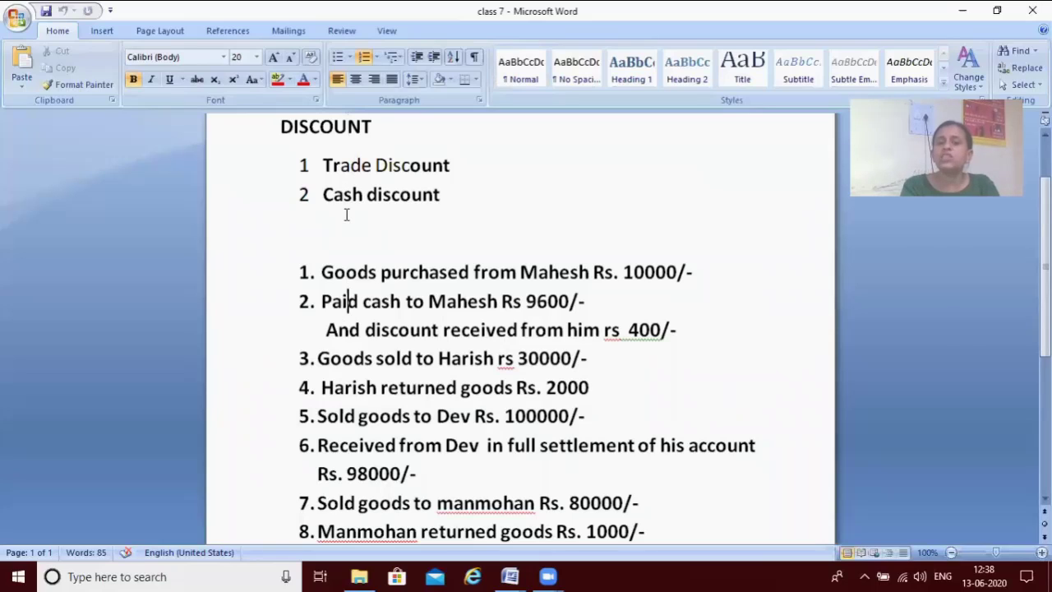
pyautogui.press('Up')
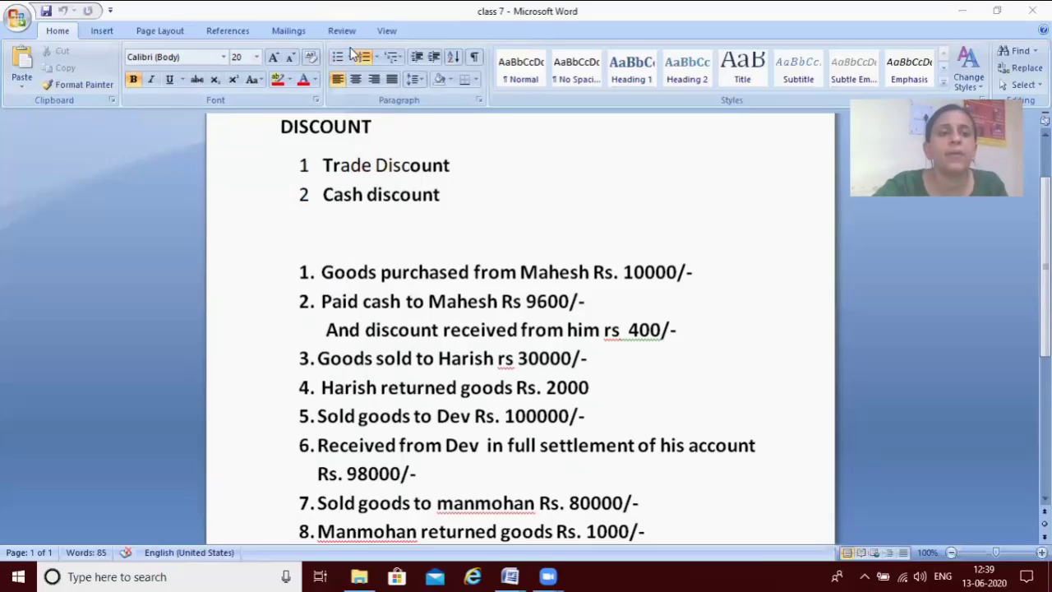
pyautogui.click(104, 31)
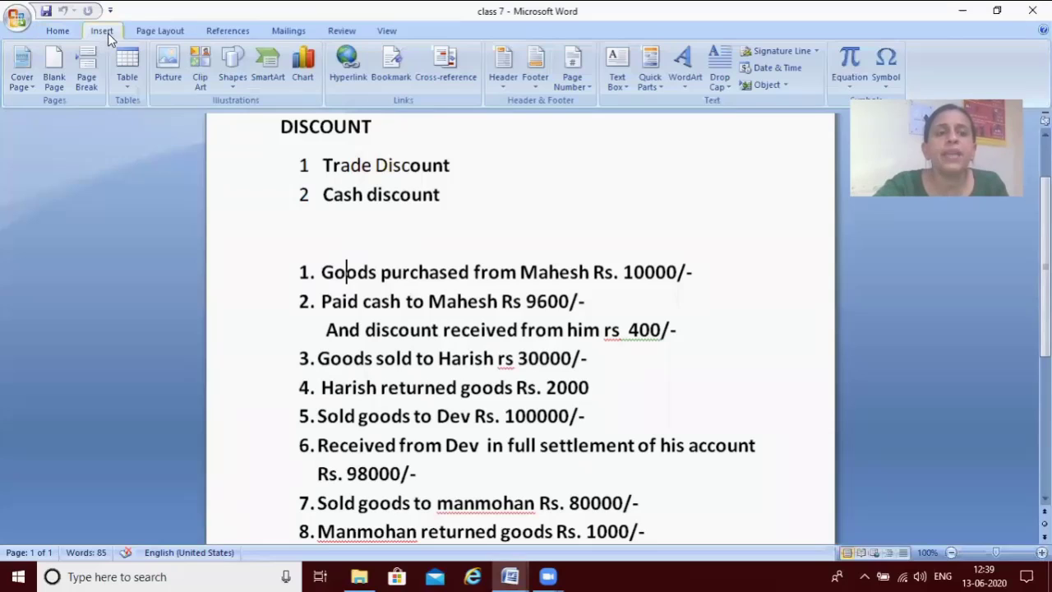
pyautogui.click(126, 84)
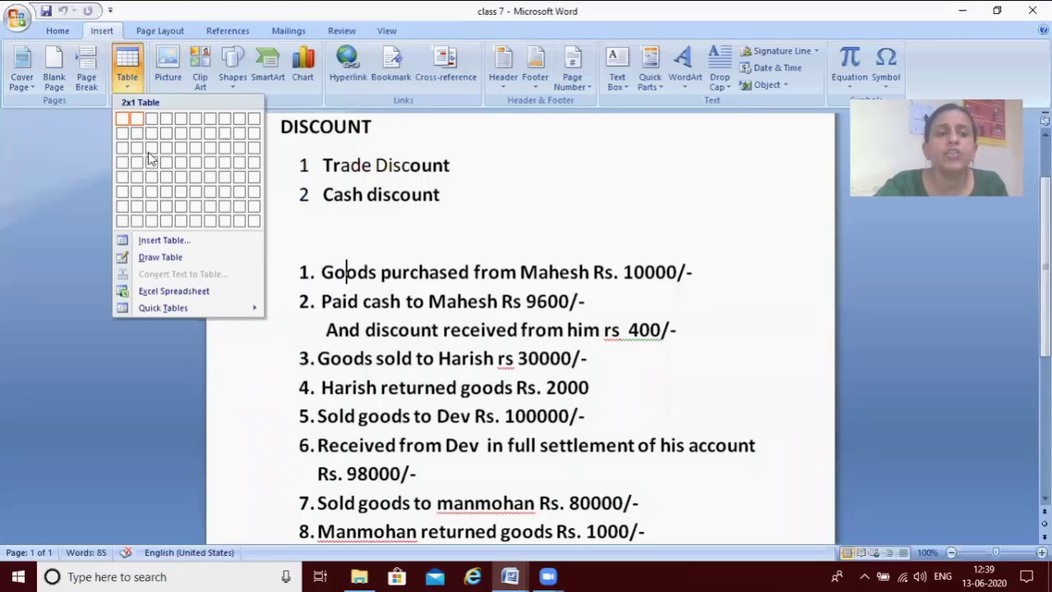
pyautogui.click(182, 260)
# - Add blank lines after the last transaction so that the insertion point moves onto a second page
pyautogui.scroll(-8, 188, 264)
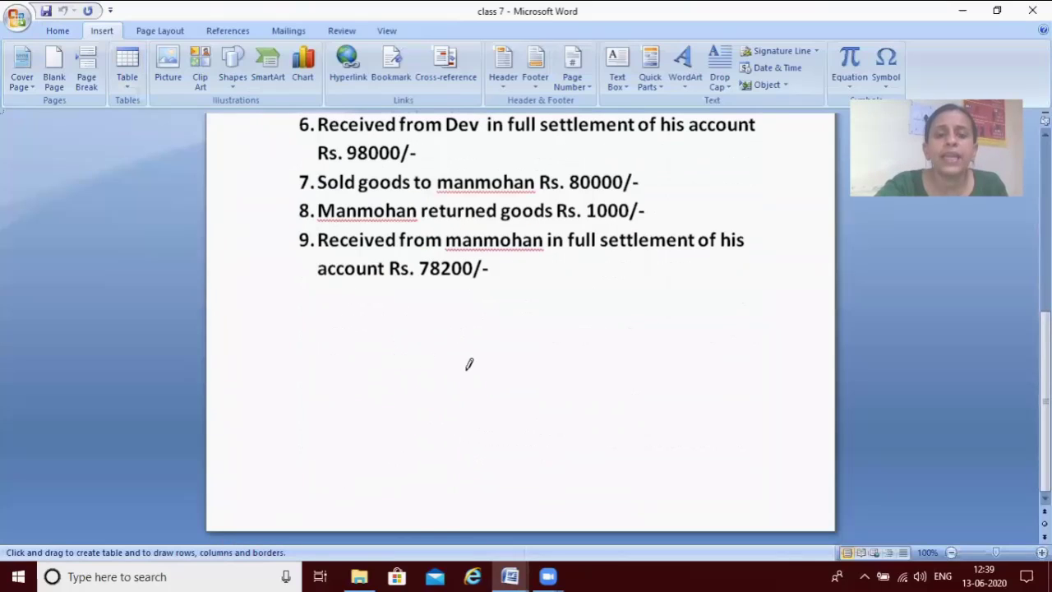
pyautogui.moveTo(505, 290); pyautogui.dragTo(516, 297)
pyautogui.press('Return')
pyautogui.press('Return')
pyautogui.press('Return')
pyautogui.press('Return')
pyautogui.press('Return')
pyautogui.press('Return')
pyautogui.press('Return')
pyautogui.press('Return')
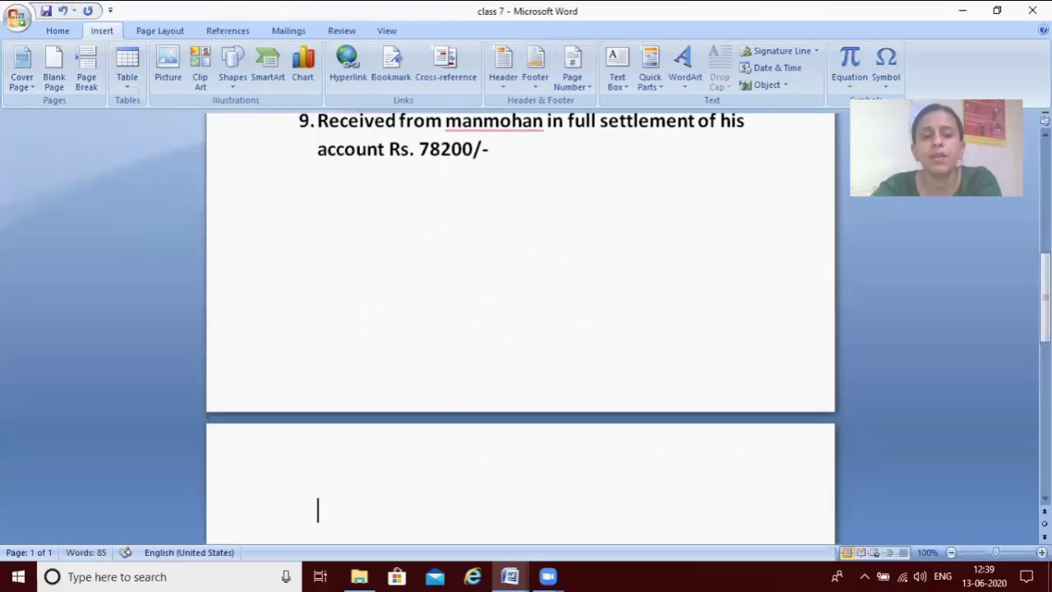
# - Draw a large table on the second page with five columns, the third one narrow, and a separate header row
pyautogui.click(127, 70)
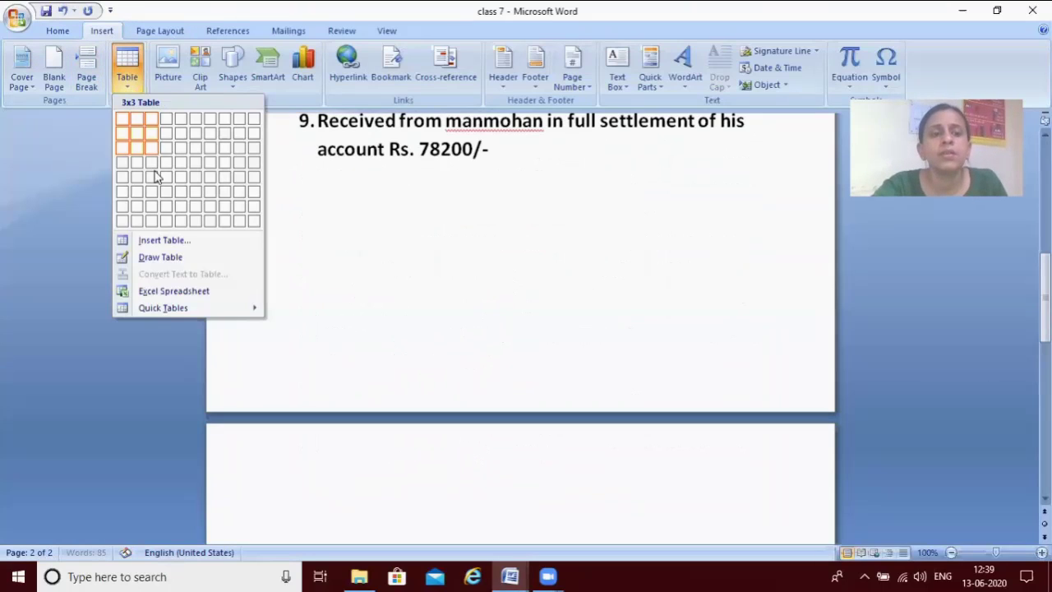
pyautogui.click(183, 257)
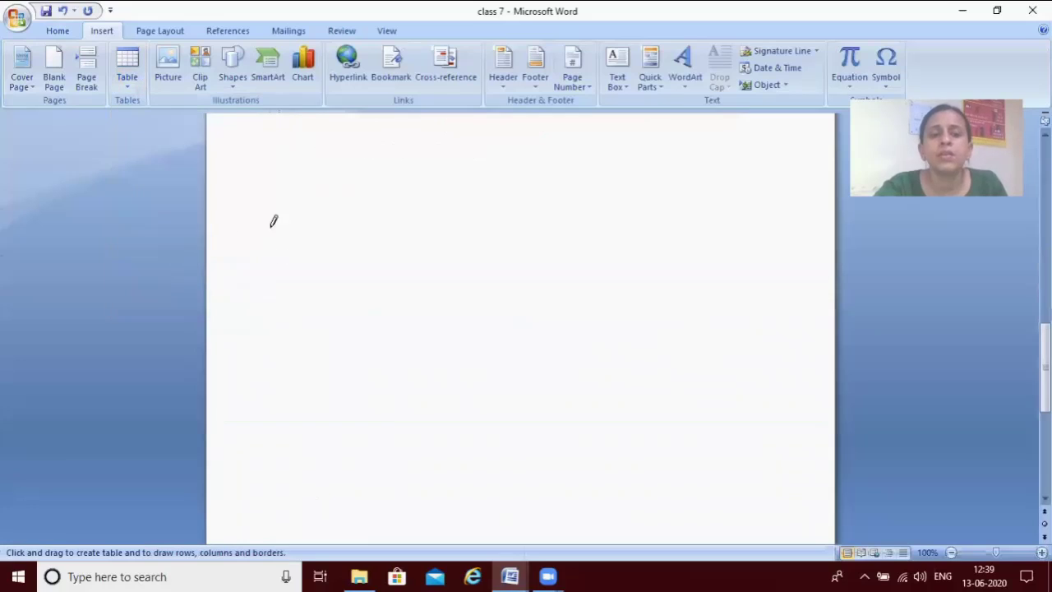
pyautogui.moveTo(277, 171)
pyautogui.mouseDown()
pyautogui.moveTo(622, 432)
pyautogui.moveTo(764, 505)
pyautogui.moveTo(753, 542)
pyautogui.mouseUp()
pyautogui.moveTo(340, 130)
pyautogui.mouseDown()
pyautogui.moveTo(354, 157)
pyautogui.moveTo(347, 375)
pyautogui.mouseUp()
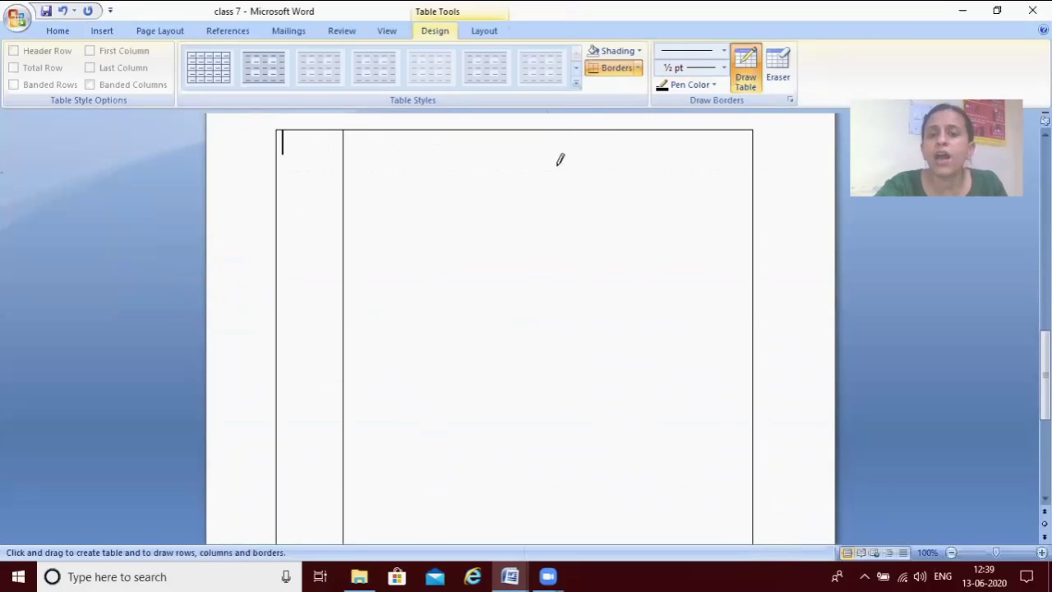
pyautogui.moveTo(550, 124)
pyautogui.mouseDown()
pyautogui.moveTo(535, 281)
pyautogui.moveTo(549, 361)
pyautogui.mouseUp()
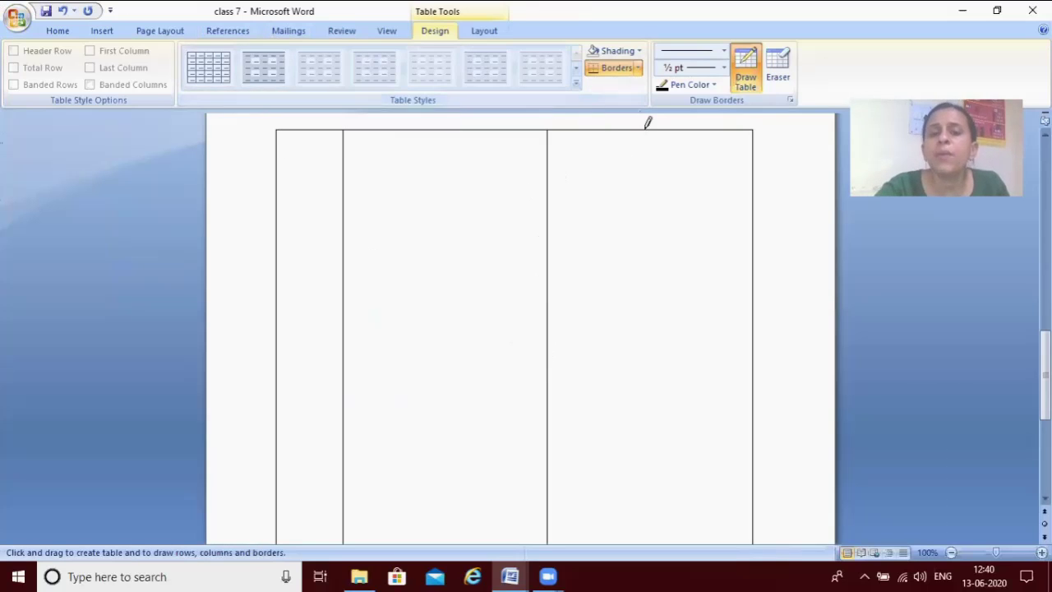
pyautogui.moveTo(570, 129); pyautogui.dragTo(570, 342)
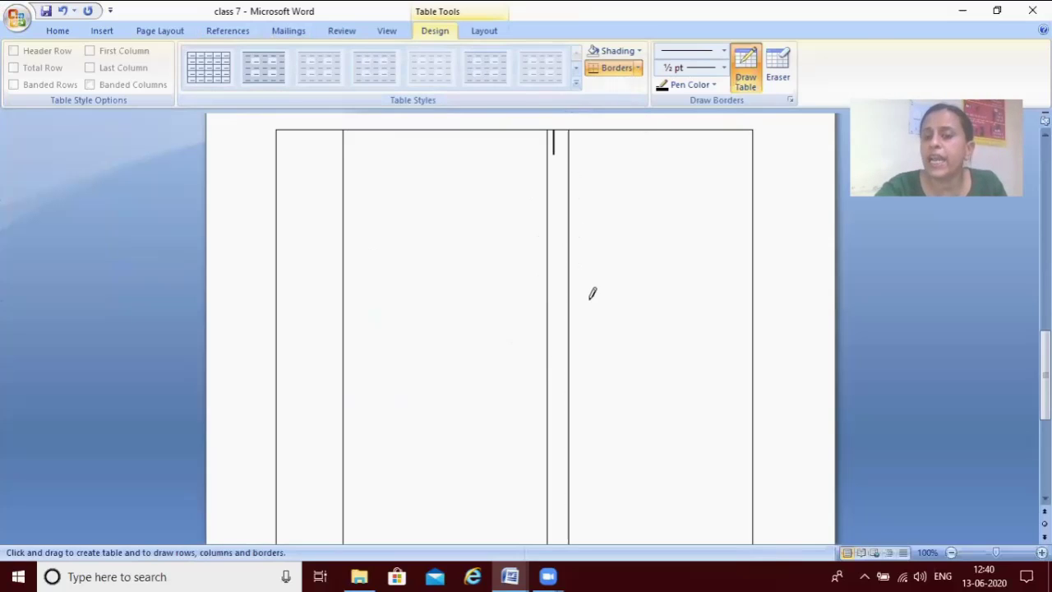
pyautogui.moveTo(653, 129); pyautogui.dragTo(653, 352)
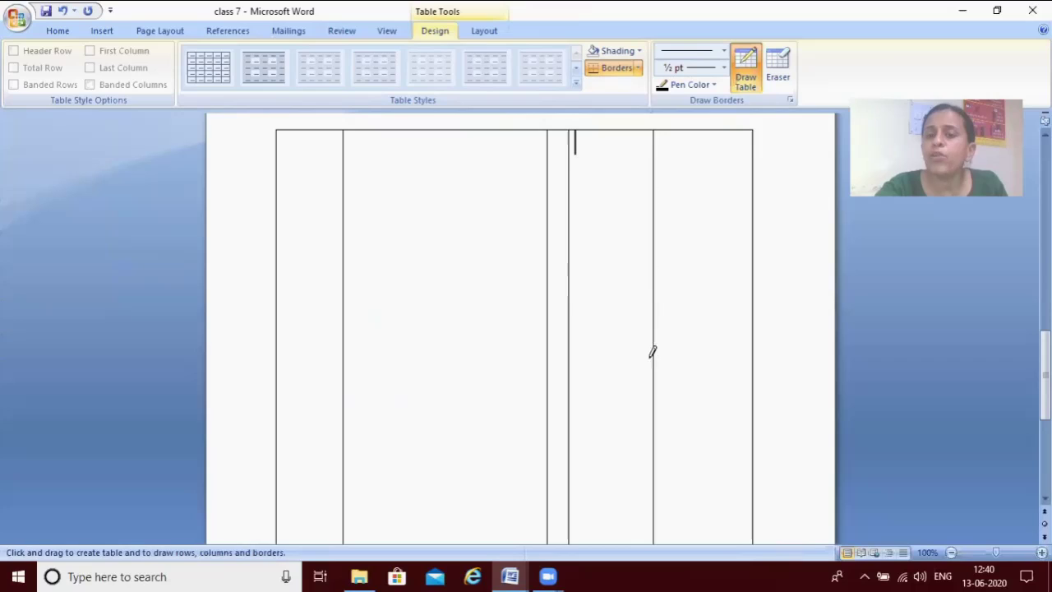
pyautogui.moveTo(277, 174)
pyautogui.mouseDown()
pyautogui.moveTo(709, 216)
pyautogui.moveTo(749, 174)
pyautogui.mouseUp()
pyautogui.click(702, 153)
pyautogui.press('Escape')
# - Enter the headings "date" and "Particulars" in the first two header cells of the table
pyautogui.click(323, 151)
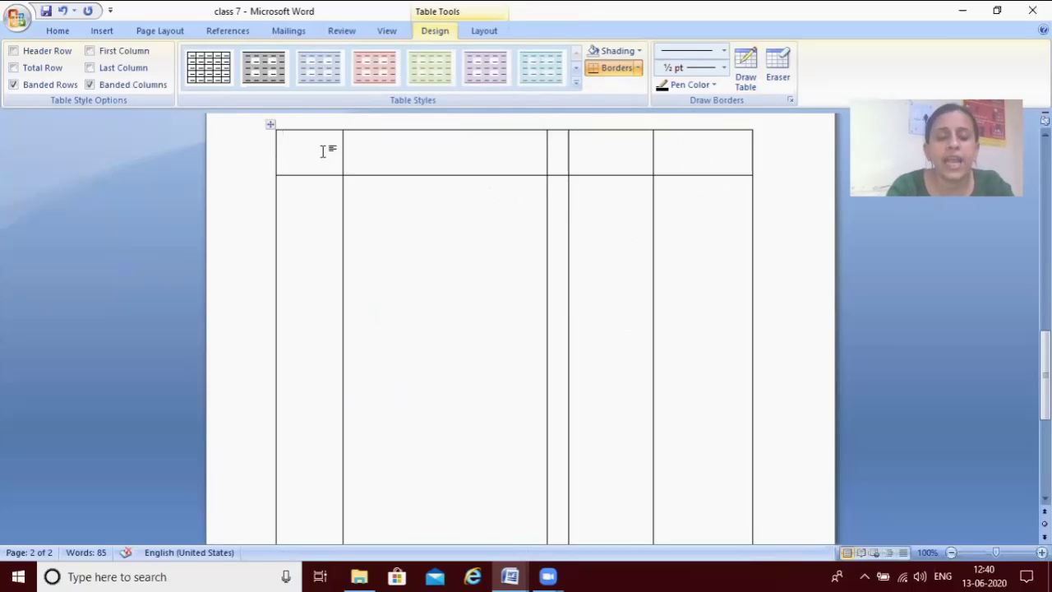
pyautogui.write('date')
pyautogui.click(399, 154)
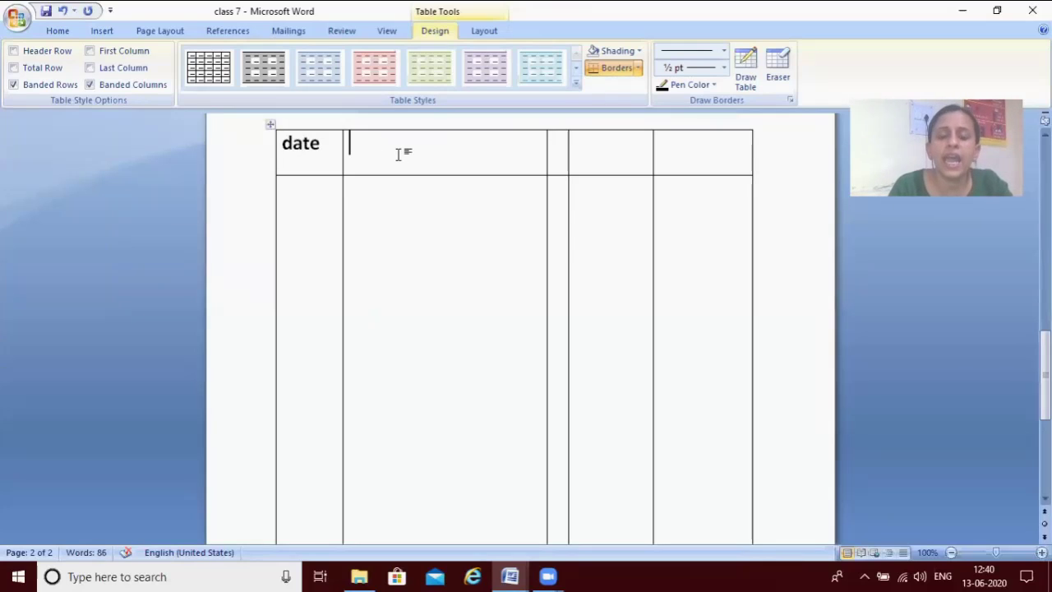
pyautogui.write('particulrs')
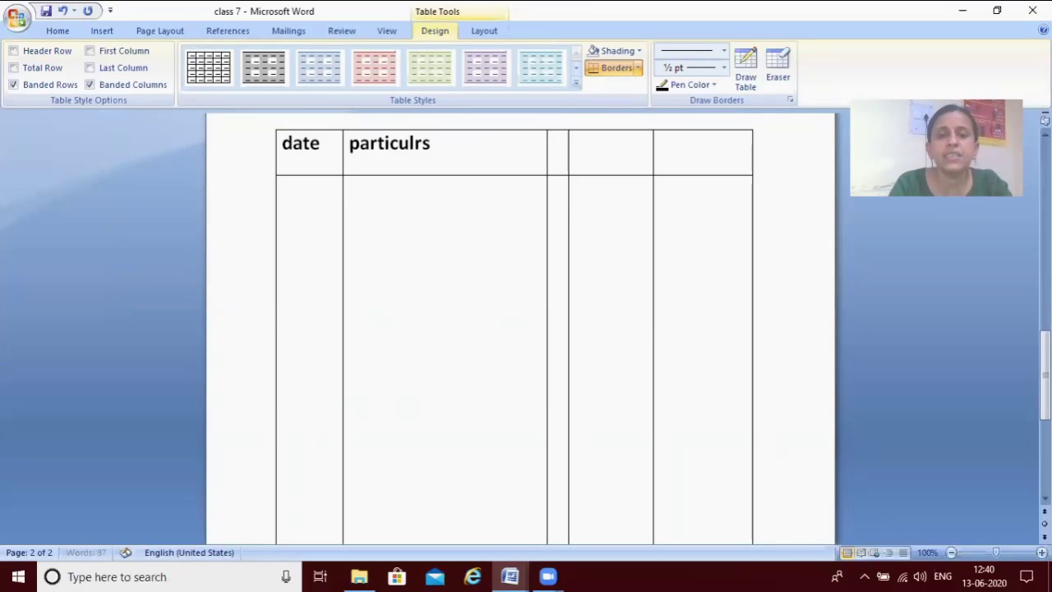
pyautogui.press('BackSpace')
pyautogui.press('BackSpace')
pyautogui.press('BackSpace')
pyautogui.write('a')
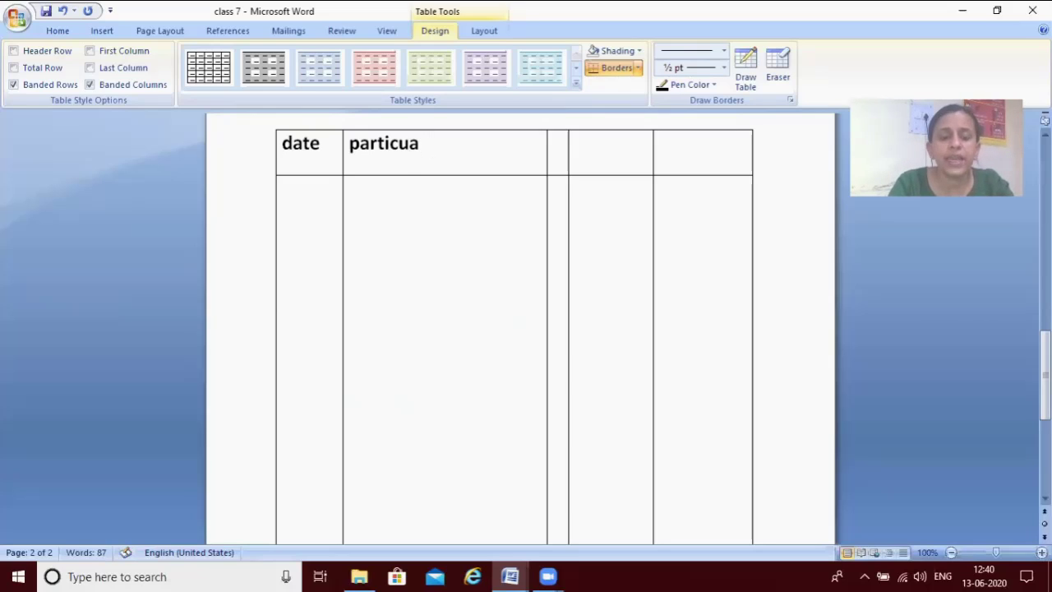
pyautogui.write('rs')
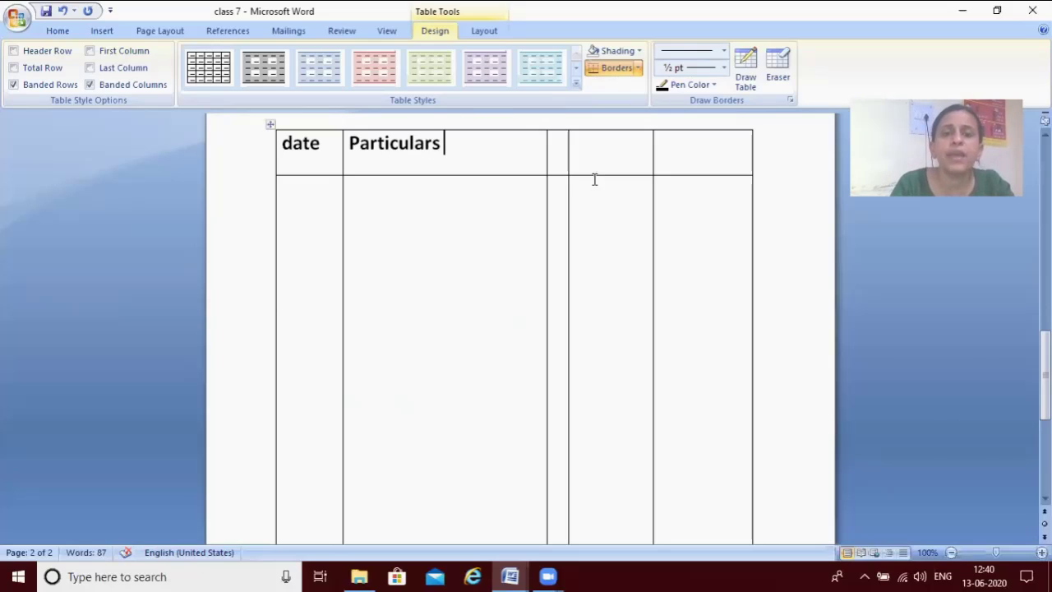
# - Head the remaining three columns "LF", "Amount dr" and "Amount cr", and enter 1 in the date column of the row below
pyautogui.click(603, 156)
pyautogui.press('Left')
pyautogui.write('LF')
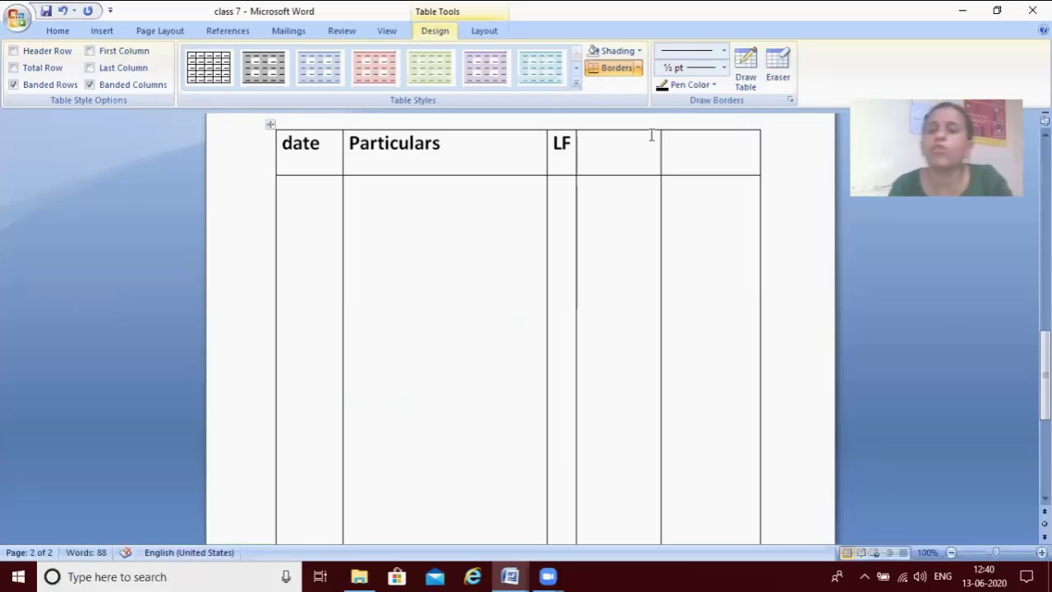
pyautogui.click(620, 145)
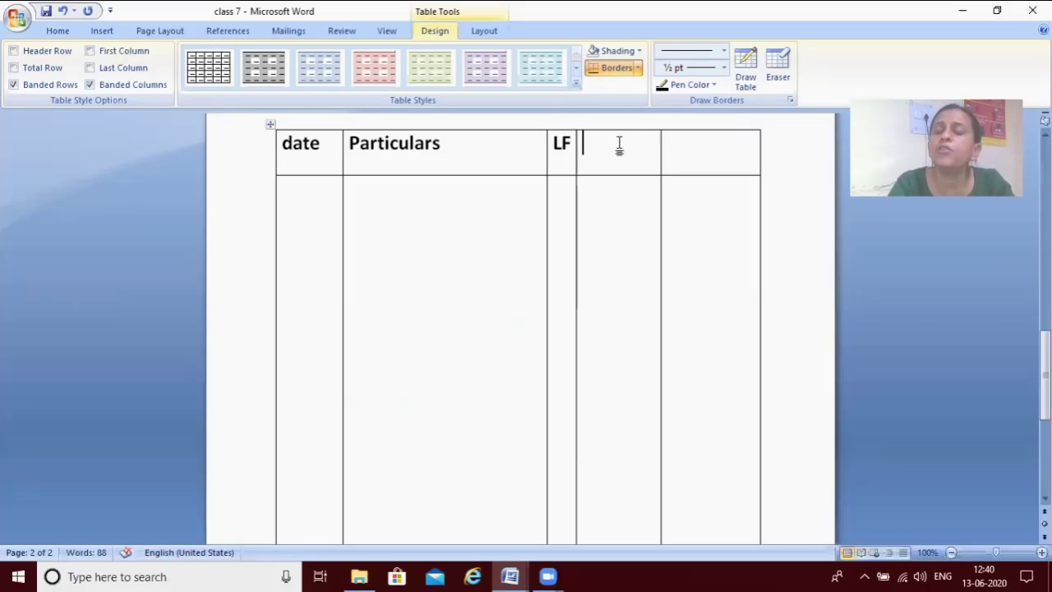
pyautogui.write('a')
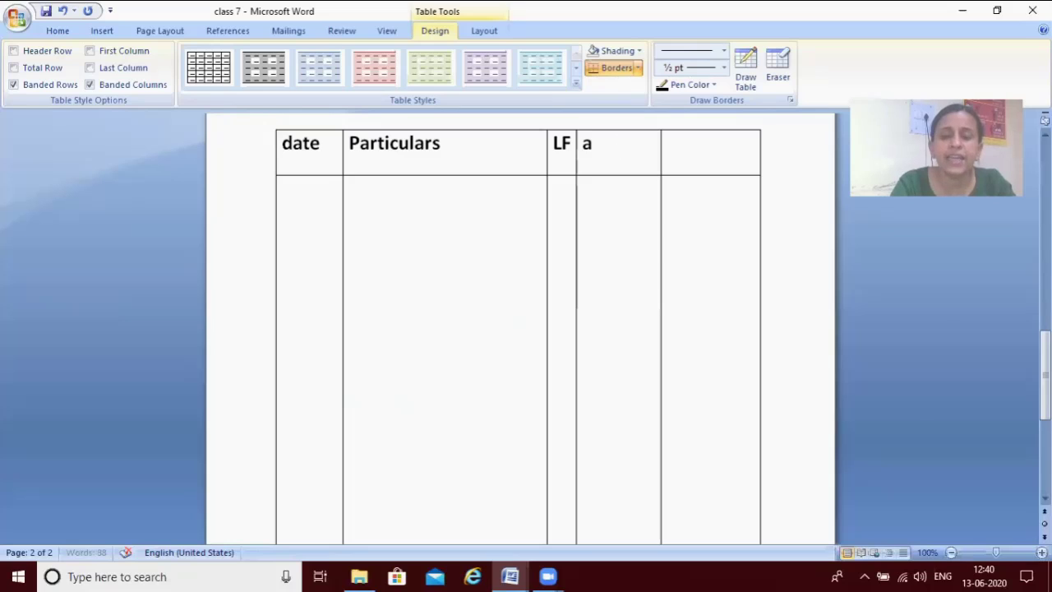
pyautogui.write('mount dr')
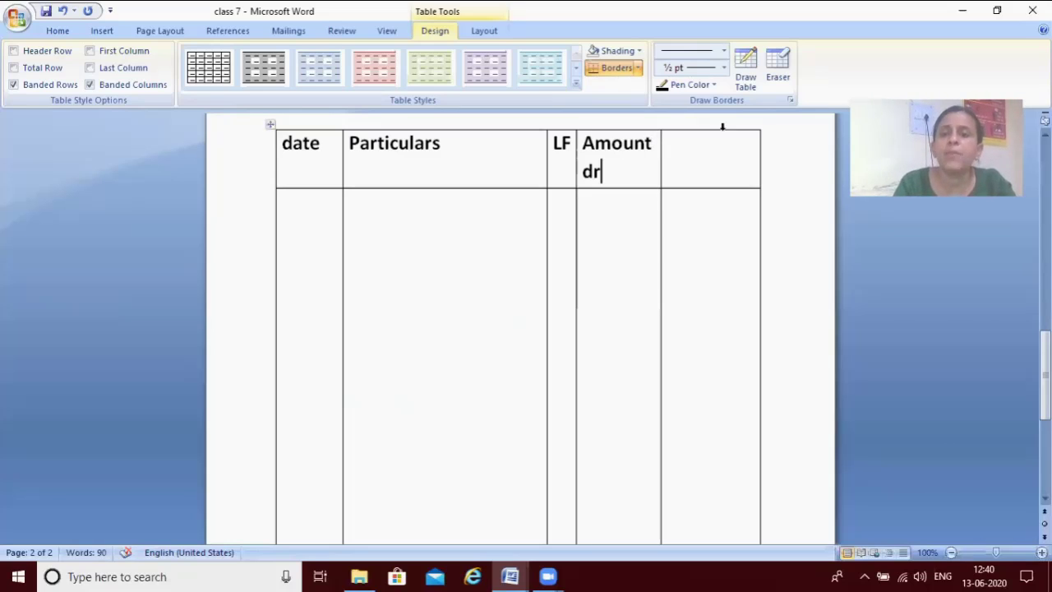
pyautogui.click(713, 153)
pyautogui.write('am')
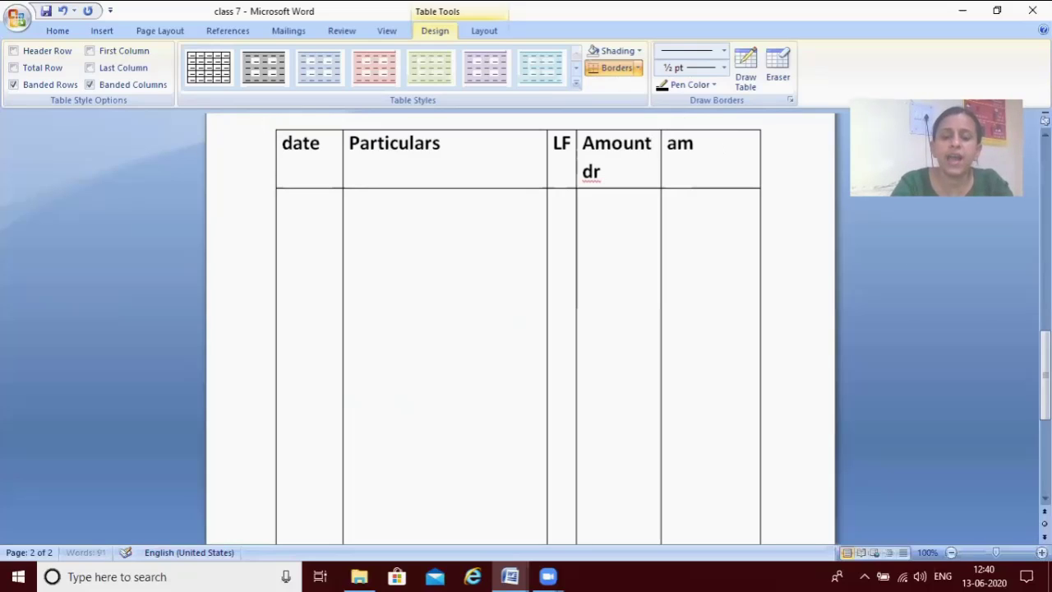
pyautogui.write('ount cr')
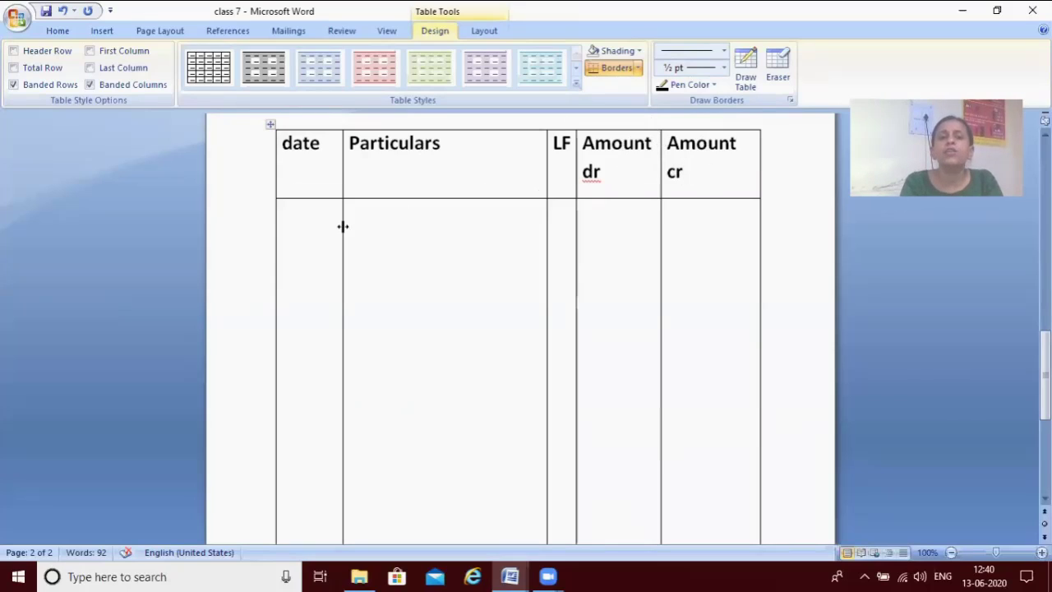
pyautogui.write('1')
# - Reread the first transaction, the goods purchase, in the list on the first page and return to the table
pyautogui.press('Up')
pyautogui.press('Up')
pyautogui.press('Up')
pyautogui.press('Up')
pyautogui.press('Up')
pyautogui.press('Up')
pyautogui.press('Up')
pyautogui.press('Up')
pyautogui.press('Up')
pyautogui.press('Up')
pyautogui.press('Up')
pyautogui.press('Up')
pyautogui.press('Up')
pyautogui.press('Up')
pyautogui.press('Up')
pyautogui.press('Up')
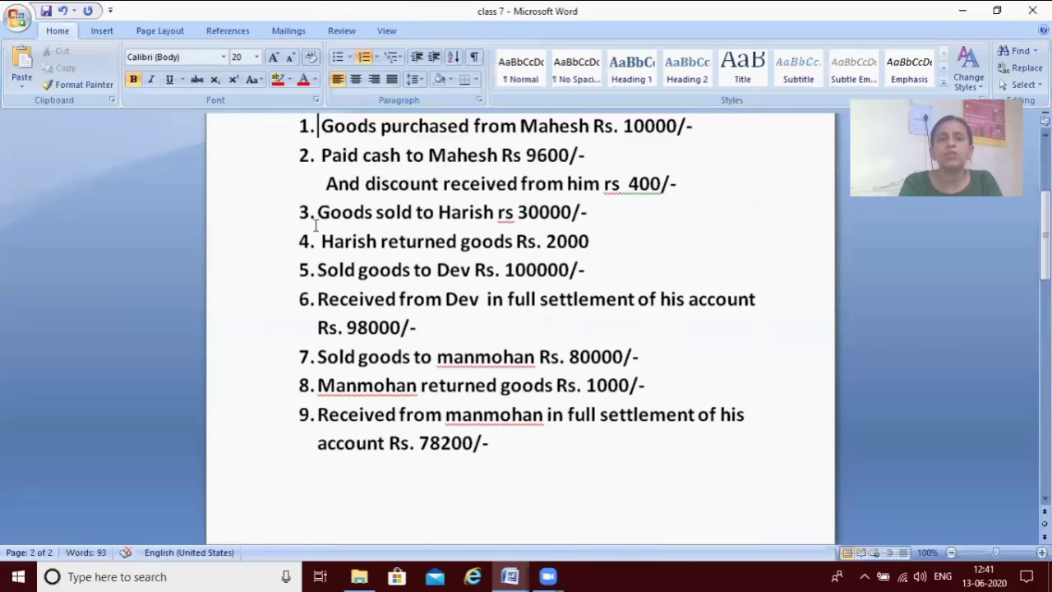
pyautogui.press('Up')
pyautogui.press('Up')
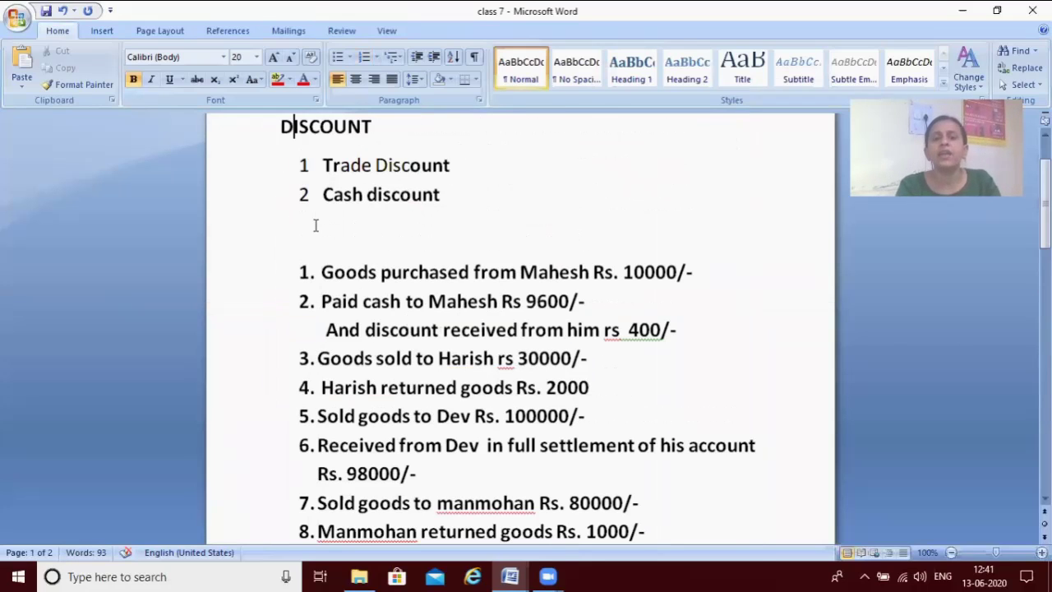
pyautogui.press('Down')
pyautogui.press('Down')
pyautogui.press('Down')
pyautogui.press('Down')
pyautogui.press('Down')
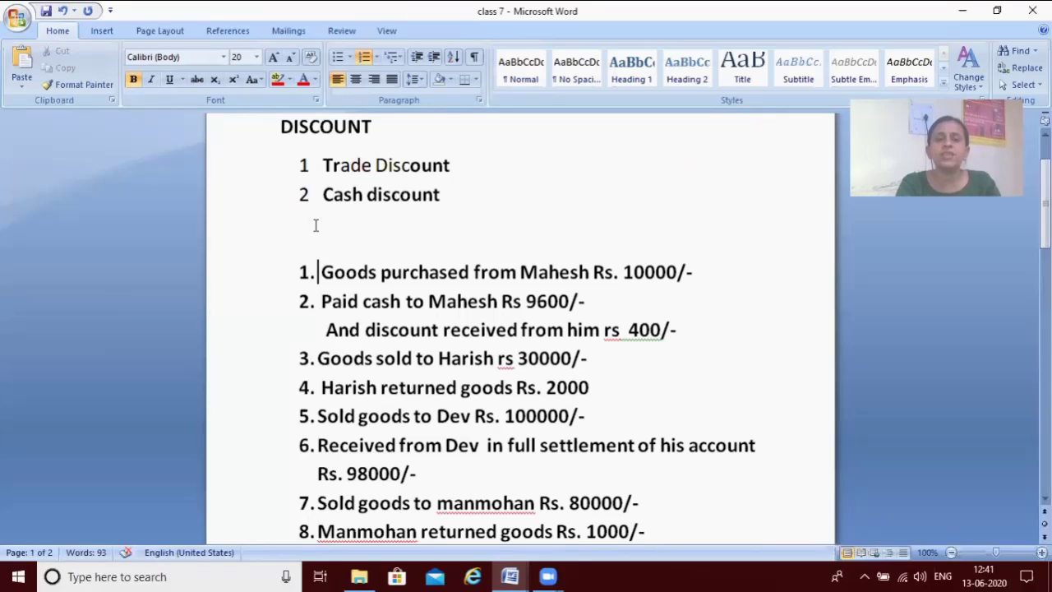
pyautogui.press('Down')
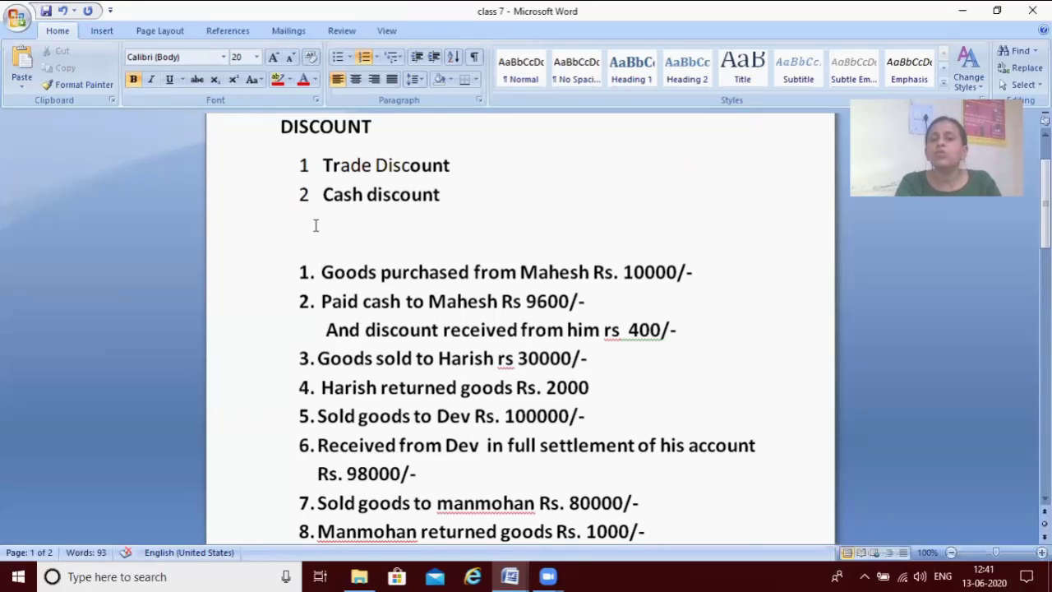
pyautogui.press('Down')
pyautogui.press('Down')
pyautogui.press('Down')
pyautogui.press('Down')
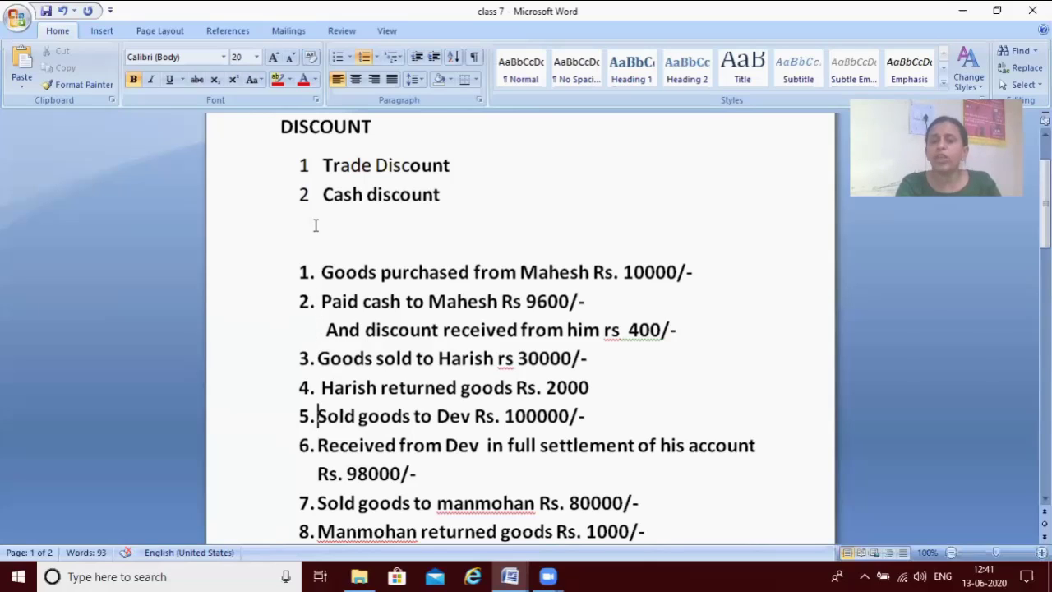
pyautogui.press('Down')
pyautogui.press('Down')
pyautogui.press('Down')
pyautogui.press('Down')
pyautogui.press('Down')
pyautogui.press('Down')
pyautogui.press('Down')
pyautogui.press('Down')
pyautogui.press('Down')
pyautogui.press('Down')
pyautogui.press('Down')
pyautogui.press('Down')
pyautogui.press('Down')
pyautogui.press('Down')
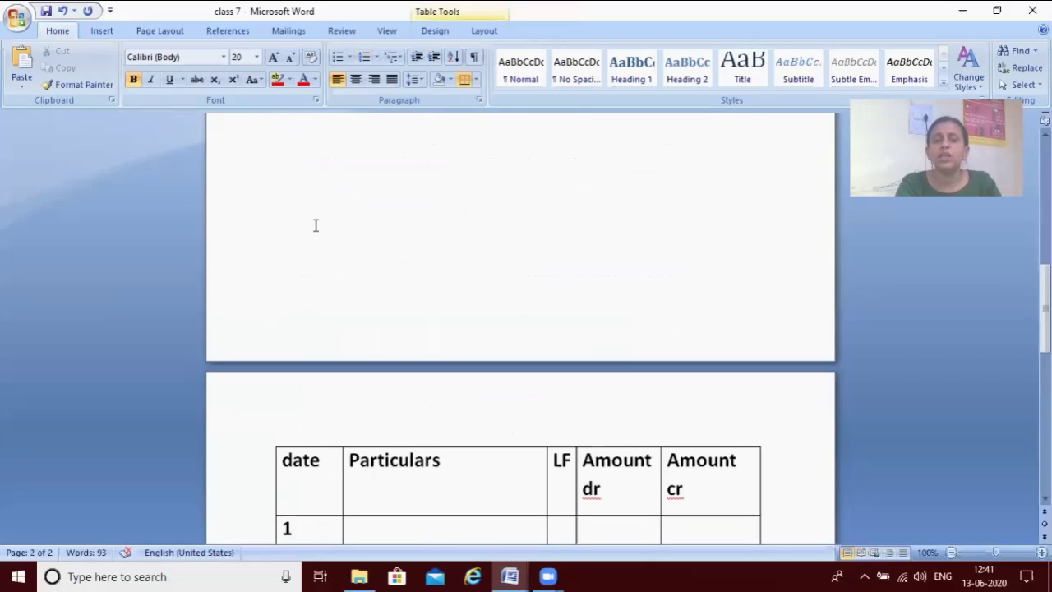
# - Record the first entry's debit line as "Purchase a/c dr" under Particulars, with 10000 in the Amount dr column
pyautogui.click(359, 527)
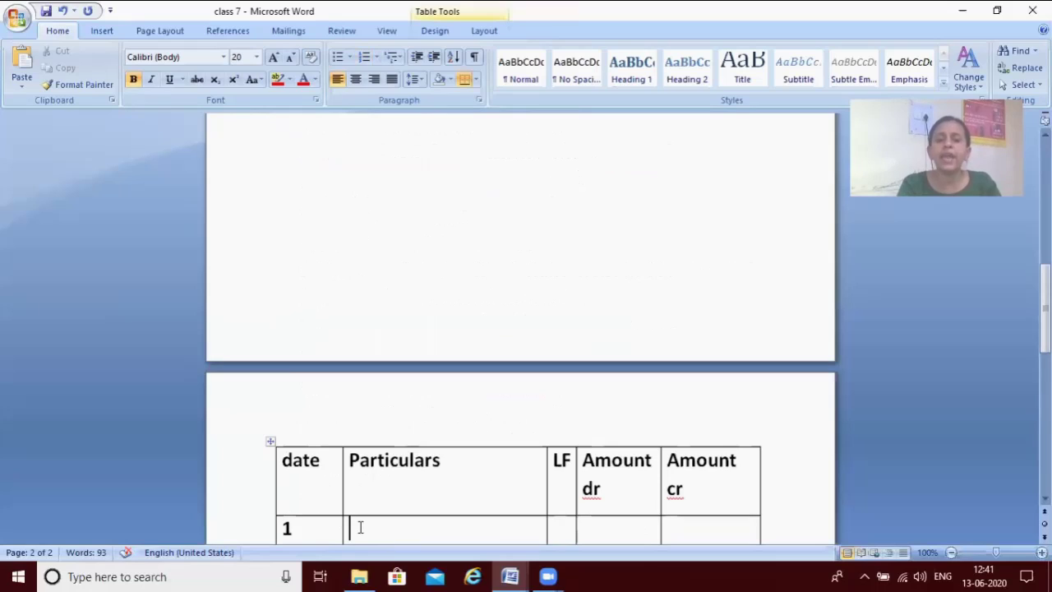
pyautogui.write('purch')
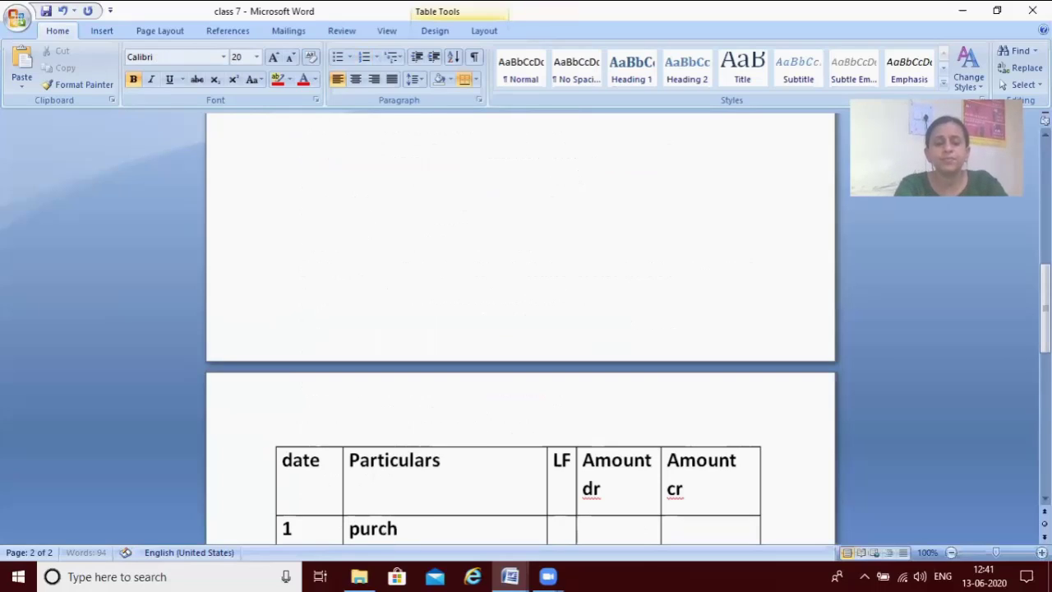
pyautogui.write('ase  a')
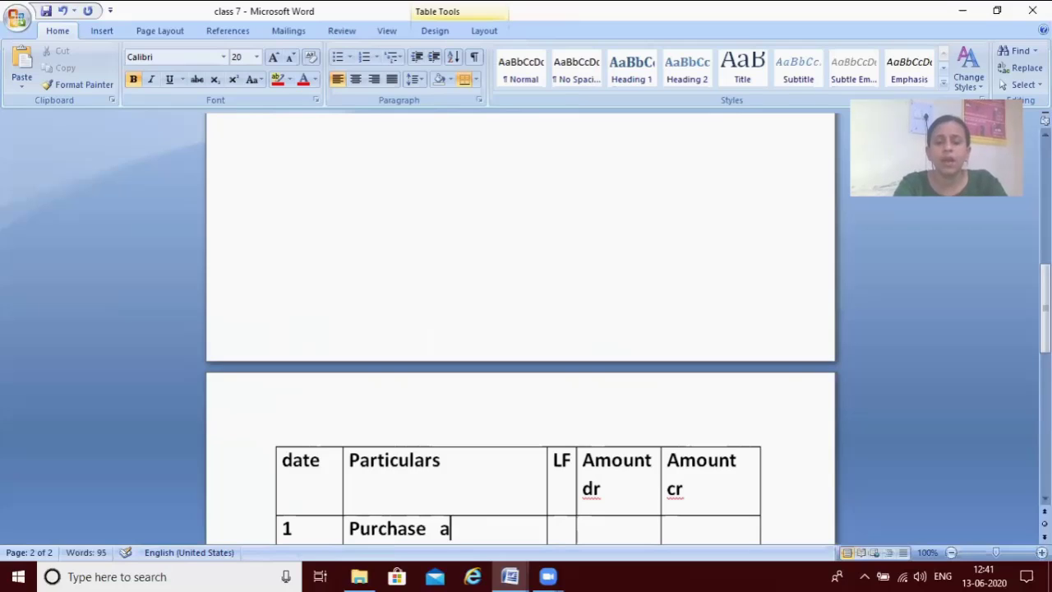
pyautogui.write('/c  dr')
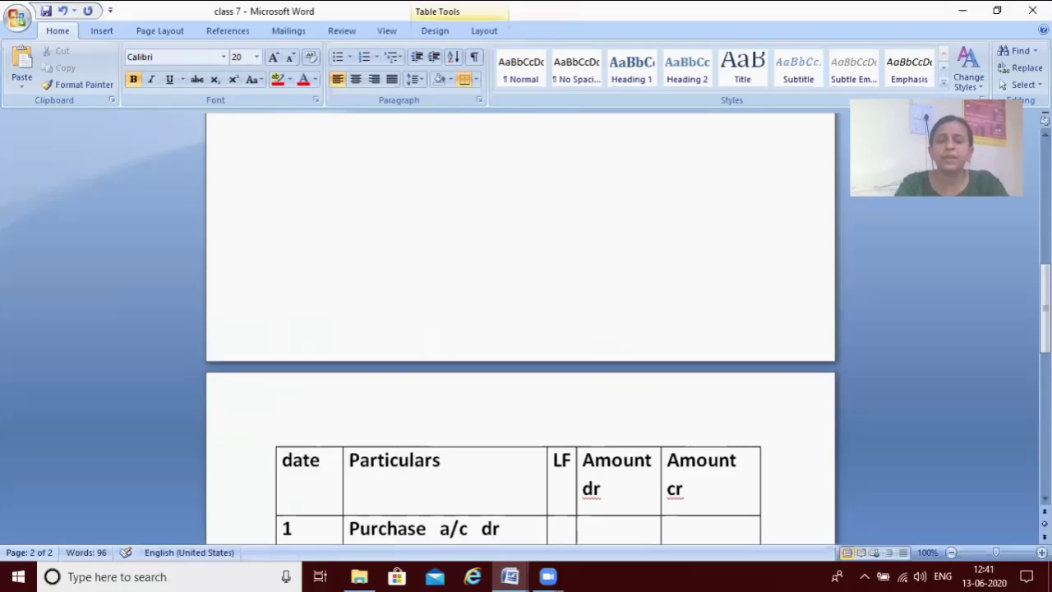
pyautogui.click(585, 534)
pyautogui.write('10000')
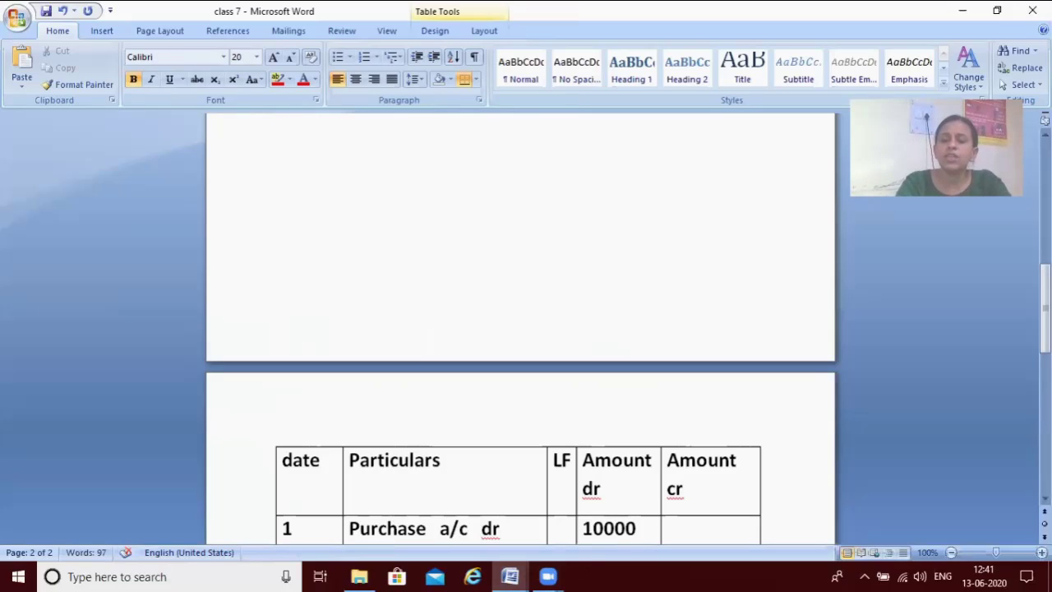
# - Check in the first page's transaction list who the goods were purchased from, and return to the table
pyautogui.press('Up')
pyautogui.press('Up')
pyautogui.press('Up')
pyautogui.press('Up')
pyautogui.press('Up')
pyautogui.press('Up')
pyautogui.press('Up')
pyautogui.press('Up')
pyautogui.press('Up')
pyautogui.press('Up')
pyautogui.press('Up')
pyautogui.press('Up')
pyautogui.press('Up')
pyautogui.press('Up')
pyautogui.press('Up')
pyautogui.press('Up')
pyautogui.press('Up')
pyautogui.press('Up')
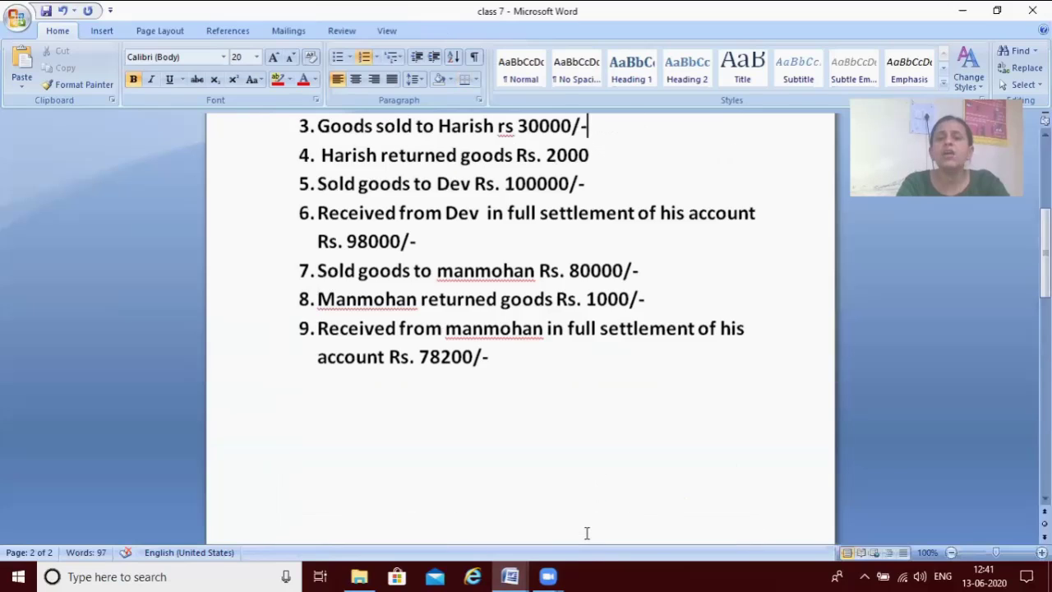
pyautogui.press('Up')
pyautogui.press('Up')
pyautogui.press('Up')
pyautogui.press('Up')
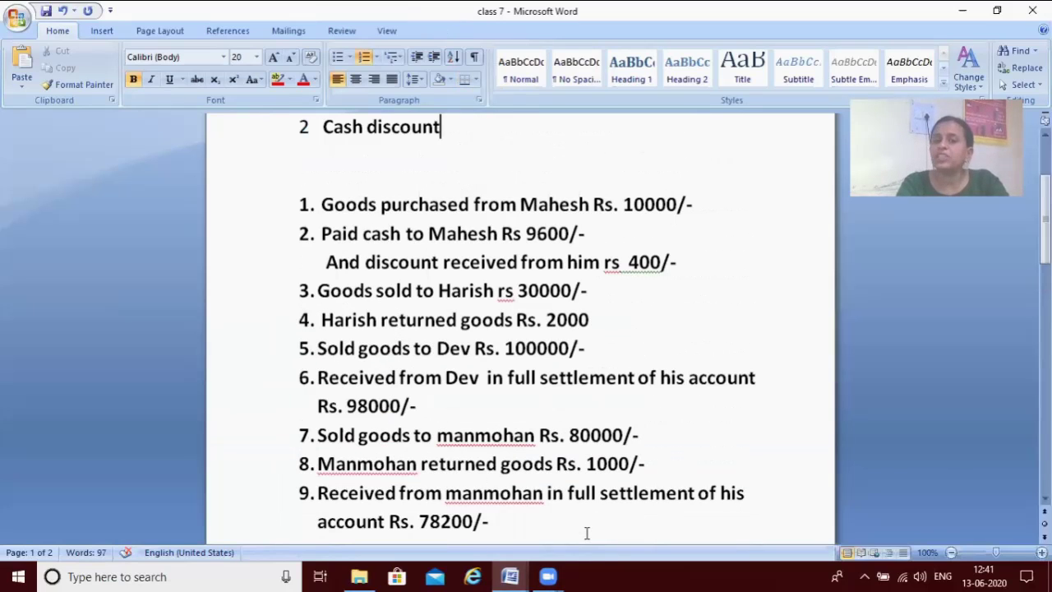
pyautogui.press('Down')
pyautogui.press('Down')
pyautogui.press('Down')
pyautogui.press('Down')
pyautogui.press('Down')
pyautogui.press('Down')
pyautogui.press('Down')
pyautogui.press('Down')
pyautogui.press('Down')
pyautogui.press('Down')
pyautogui.press('Down')
pyautogui.press('Down')
pyautogui.press('Down')
pyautogui.press('Down')
pyautogui.press('Down')
pyautogui.press('Down')
pyautogui.press('Down')
pyautogui.press('Down')
pyautogui.press('Down')
pyautogui.press('Down')
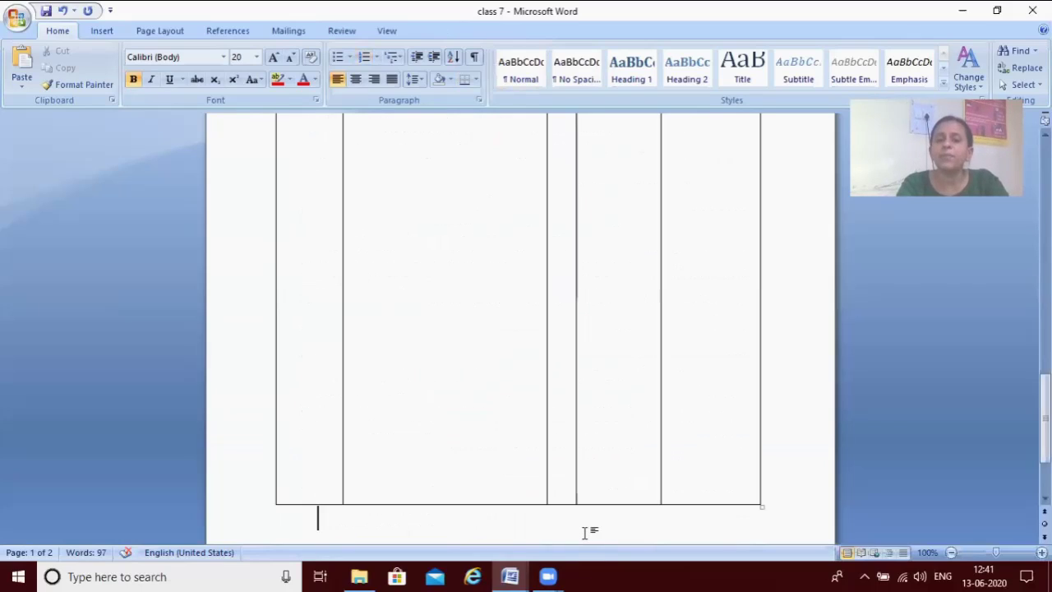
pyautogui.press('Up')
pyautogui.press('Up')
pyautogui.press('Up')
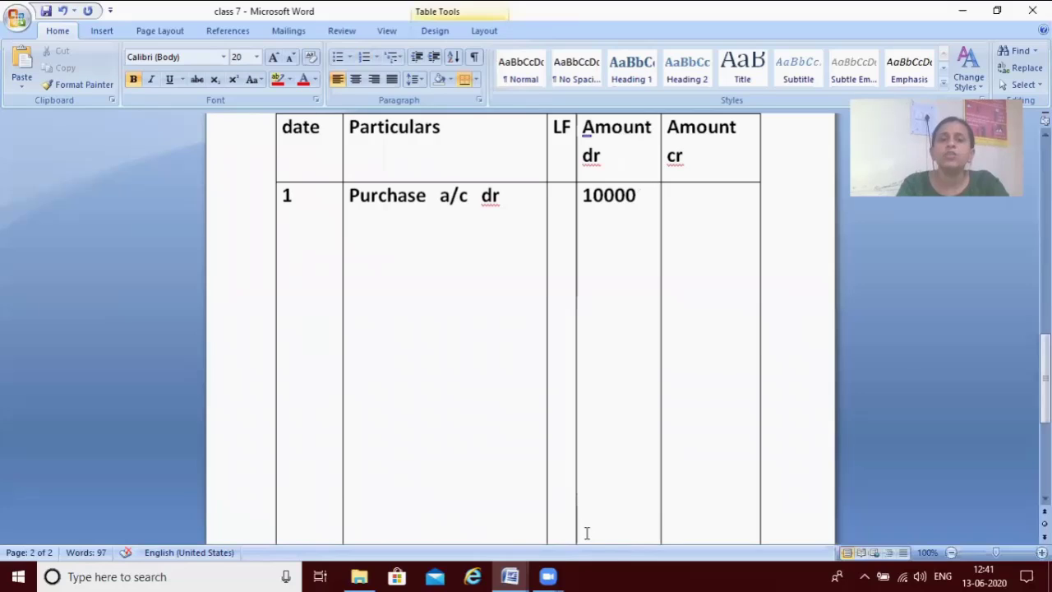
# - Add an indented credit line below the purchase debit line, reading "To" followed by the supplier's name
pyautogui.click(397, 231)
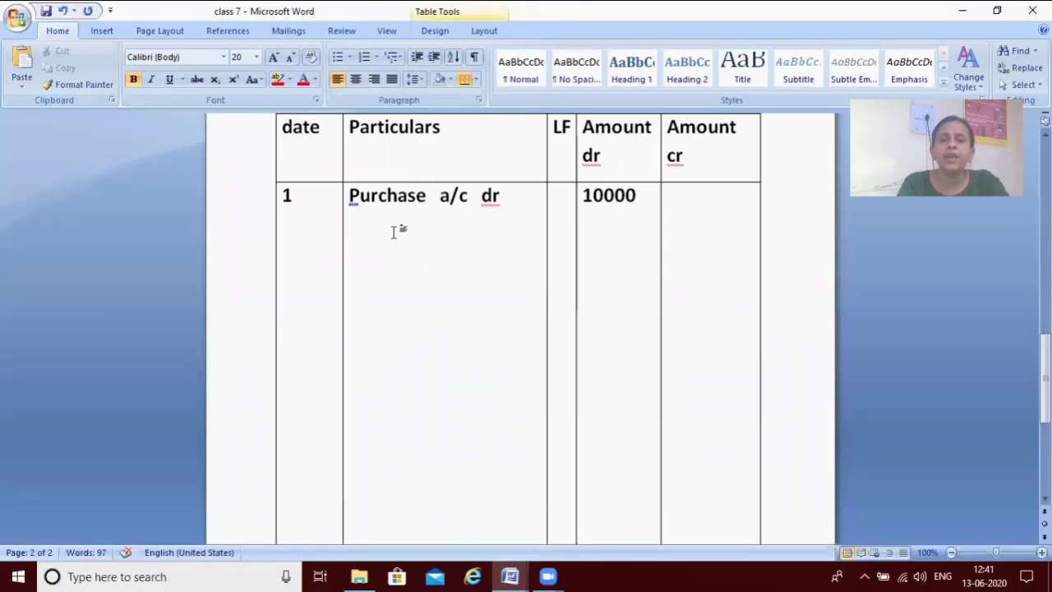
pyautogui.press('Down')
pyautogui.press('Up')
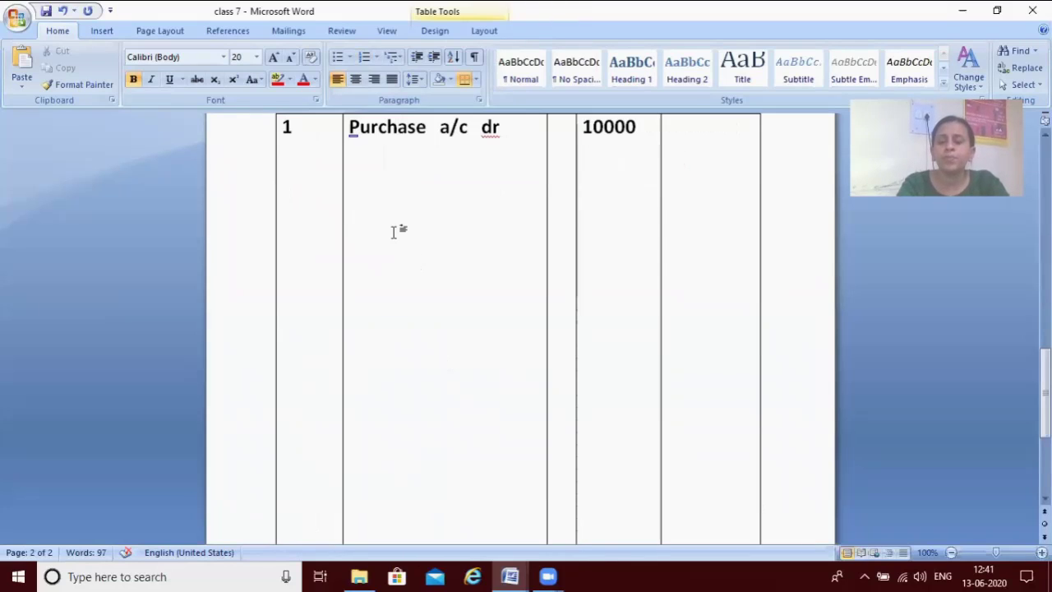
pyautogui.press('Right')
pyautogui.press('Right')
pyautogui.press('Right')
pyautogui.press('Right')
pyautogui.press('Right')
pyautogui.press('Right')
pyautogui.press('Right')
pyautogui.press('Right')
pyautogui.press('Right')
pyautogui.press('Right')
pyautogui.press('Right')
pyautogui.press('Return')
pyautogui.write('To')
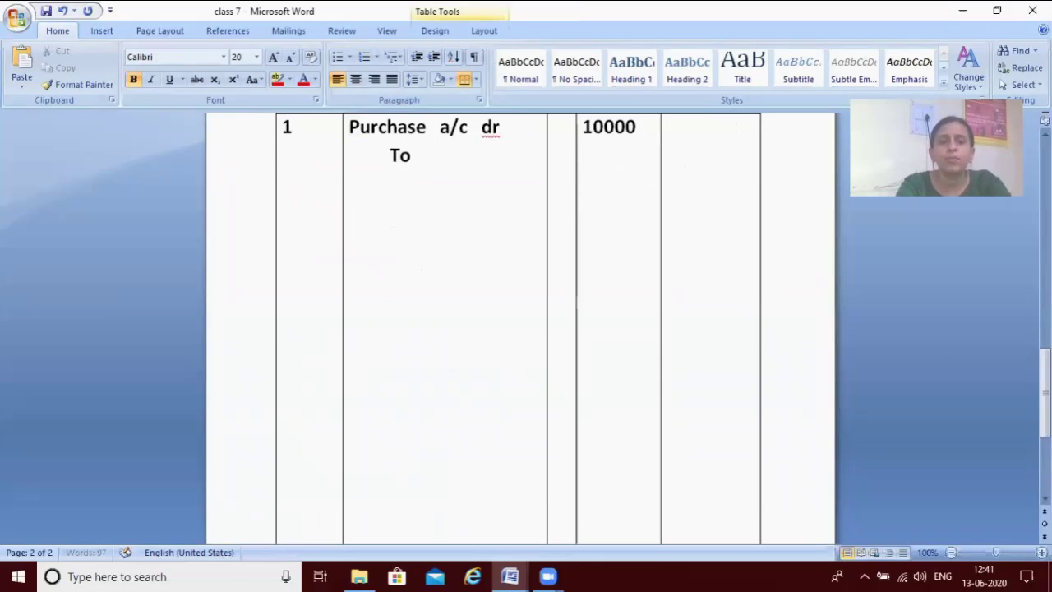
pyautogui.write(' mahesh')
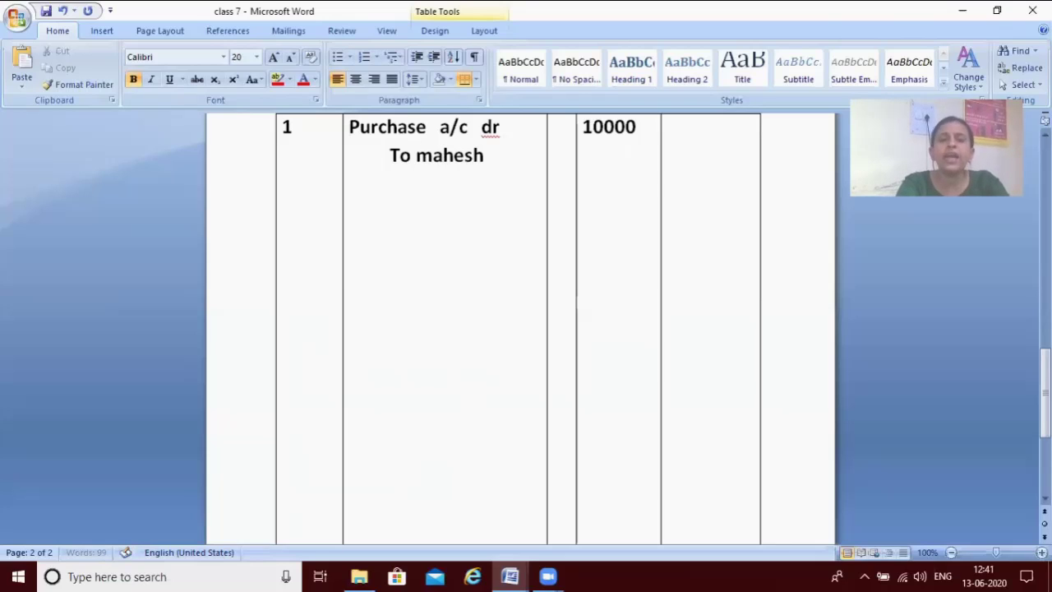
# - Enter 10000 in the Amount cr column, level with the supplier's credit line
pyautogui.click(694, 153)
pyautogui.press('Return')
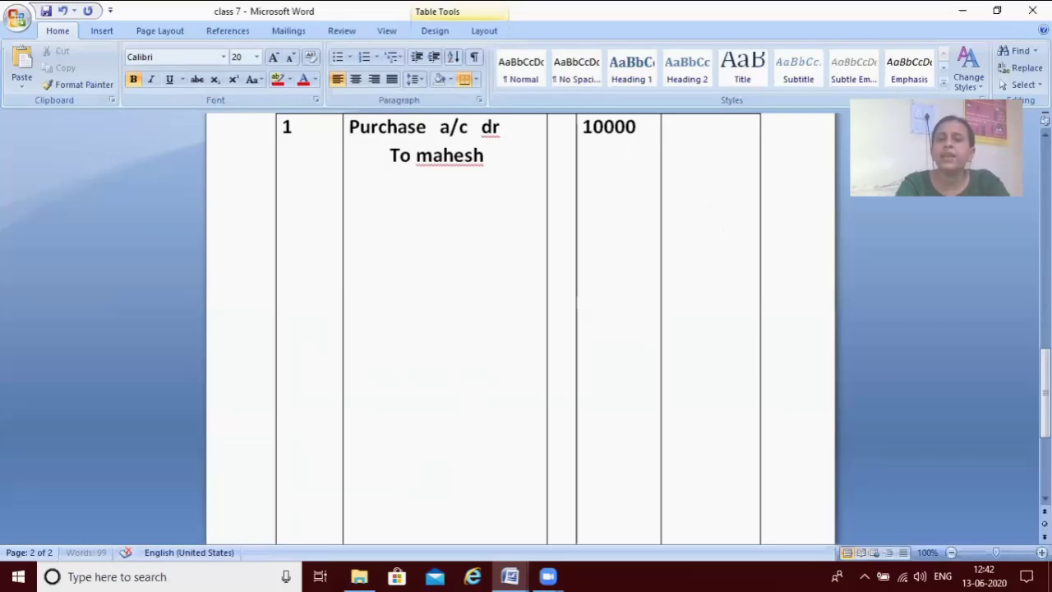
pyautogui.write('100')
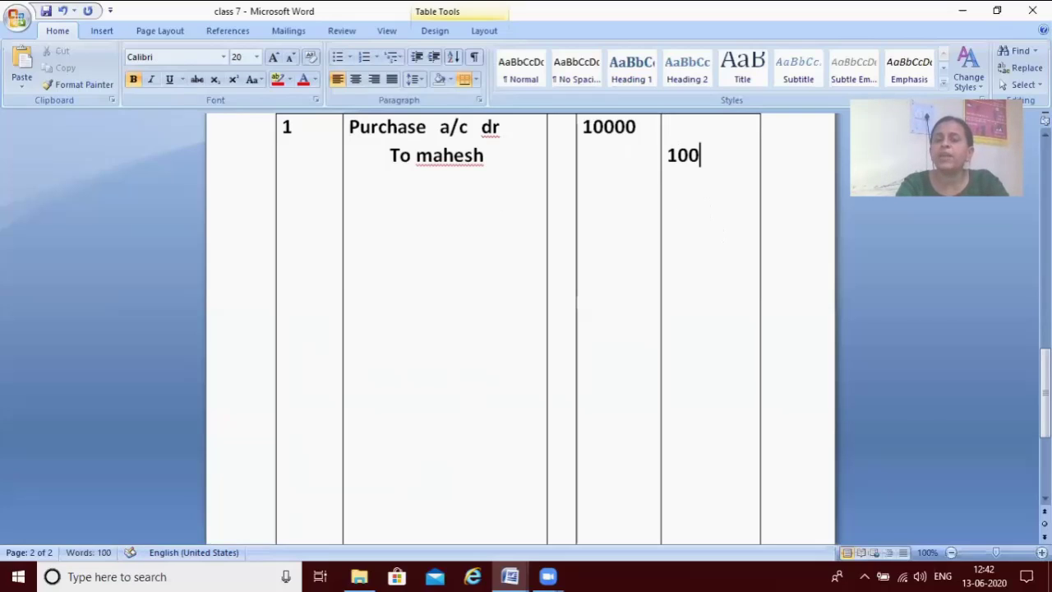
pyautogui.write('00')
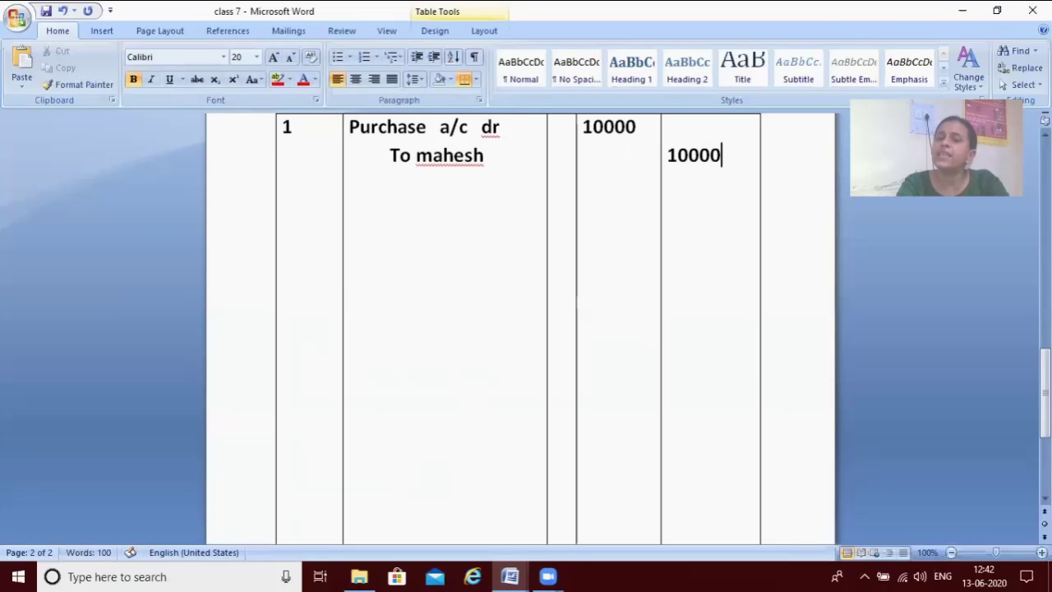
# - Add a bracketed narration below the credit line stating "for goods purchased from", the supplier's name and "Rs 10000"
pyautogui.click(494, 163)
pyautogui.press('Return')
pyautogui.write('[')
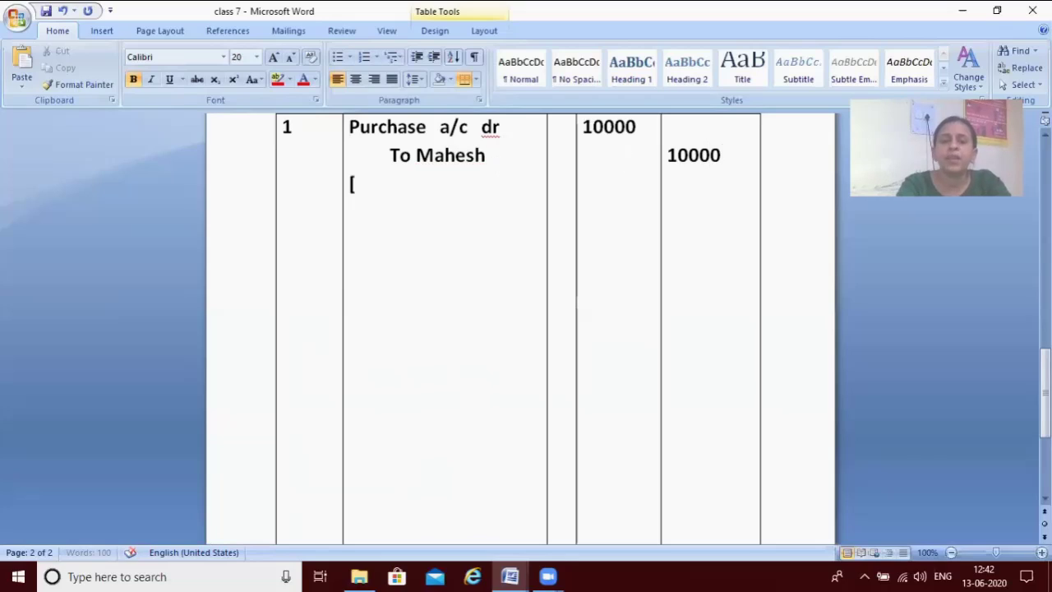
pyautogui.write('for g')
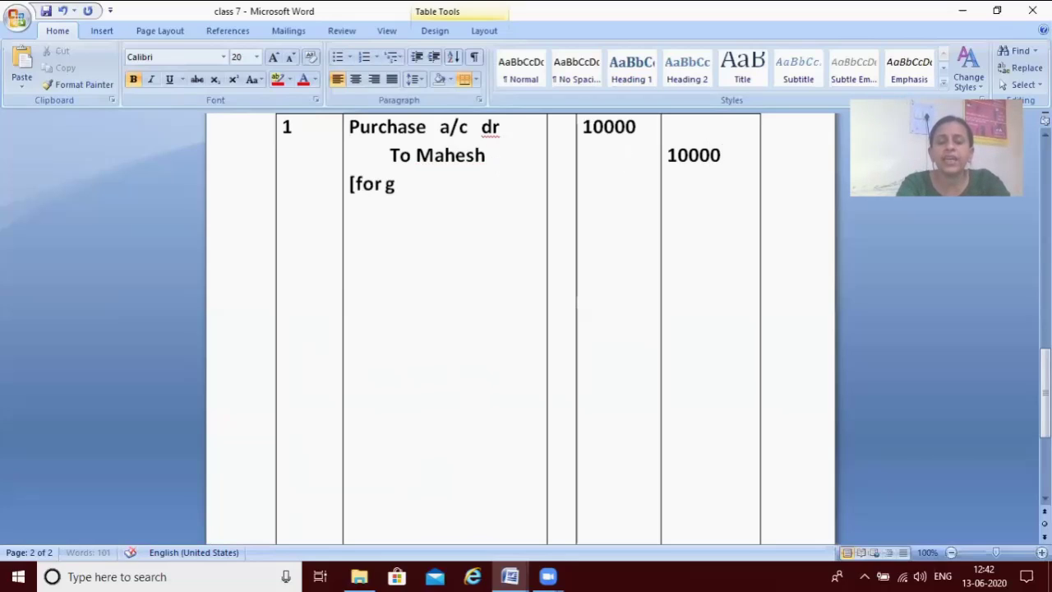
pyautogui.write('oods ')
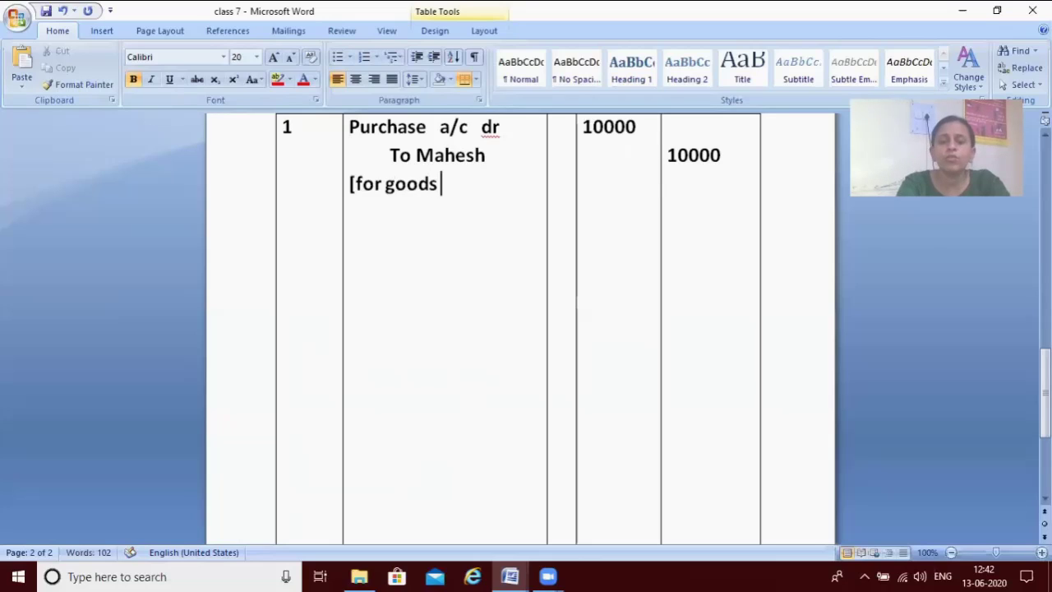
pyautogui.write('purchase')
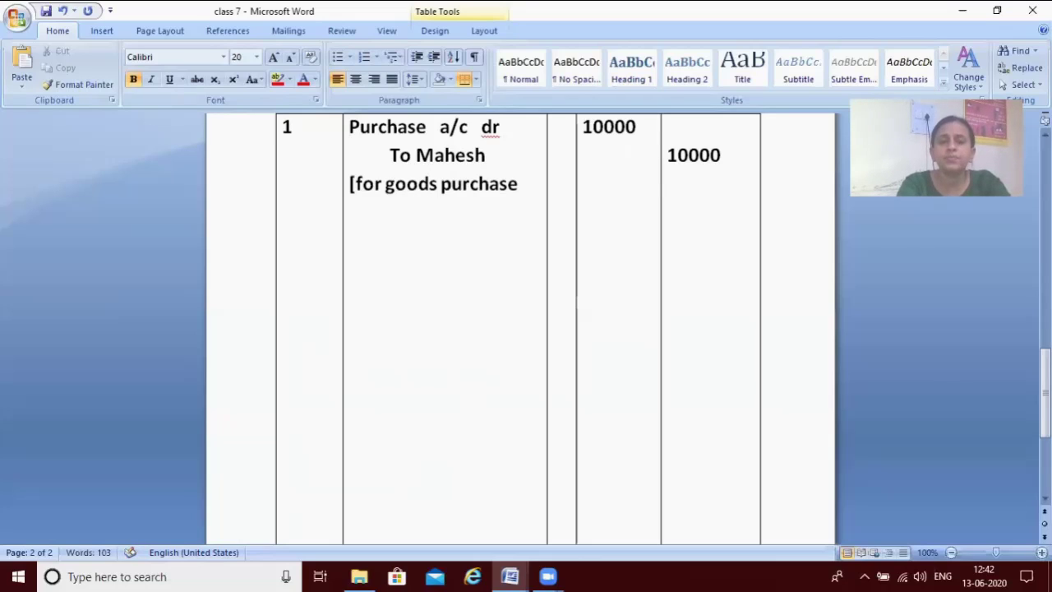
pyautogui.write('d fom')
pyautogui.press('BackSpace')
pyautogui.press('BackSpace')
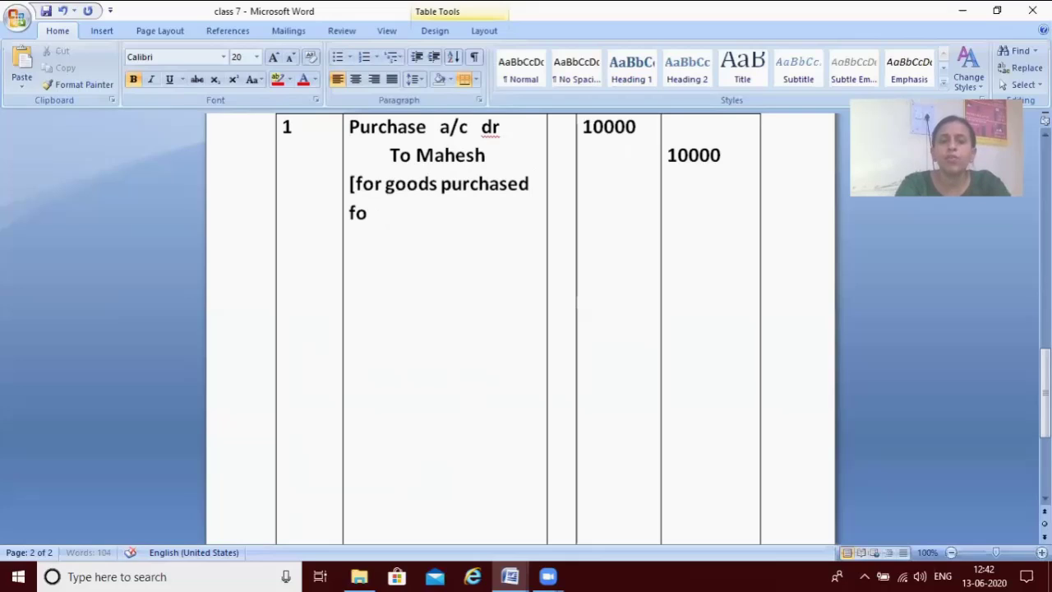
pyautogui.write('r')
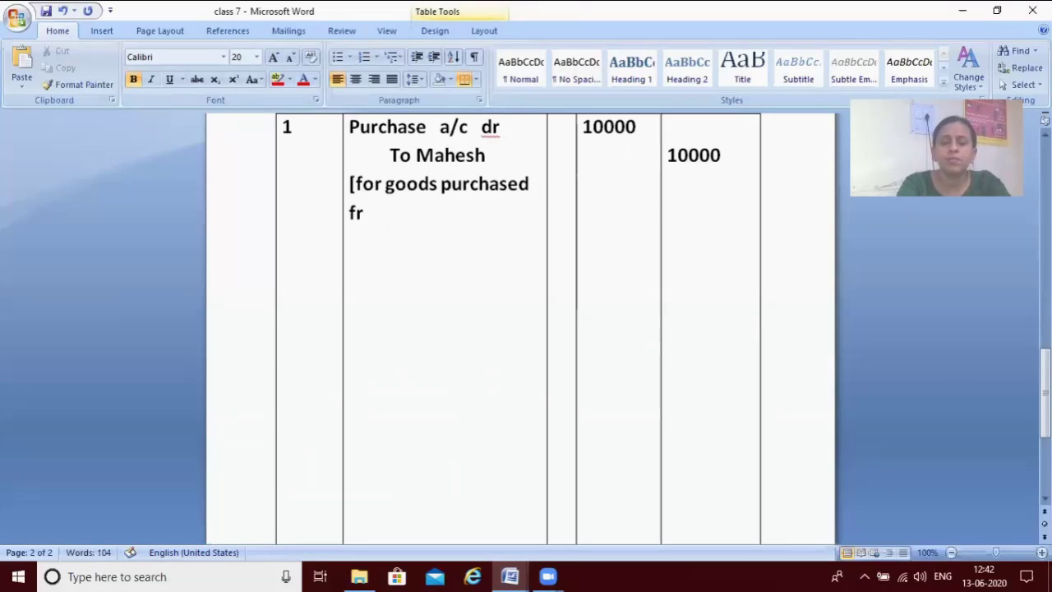
pyautogui.write('om mahesh ')
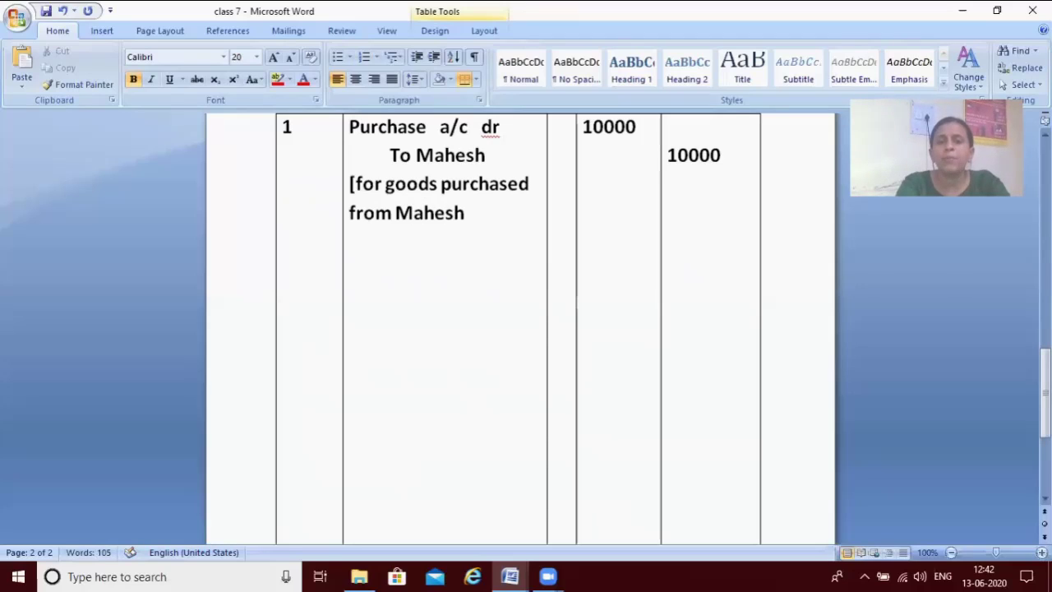
pyautogui.write('Rs ')
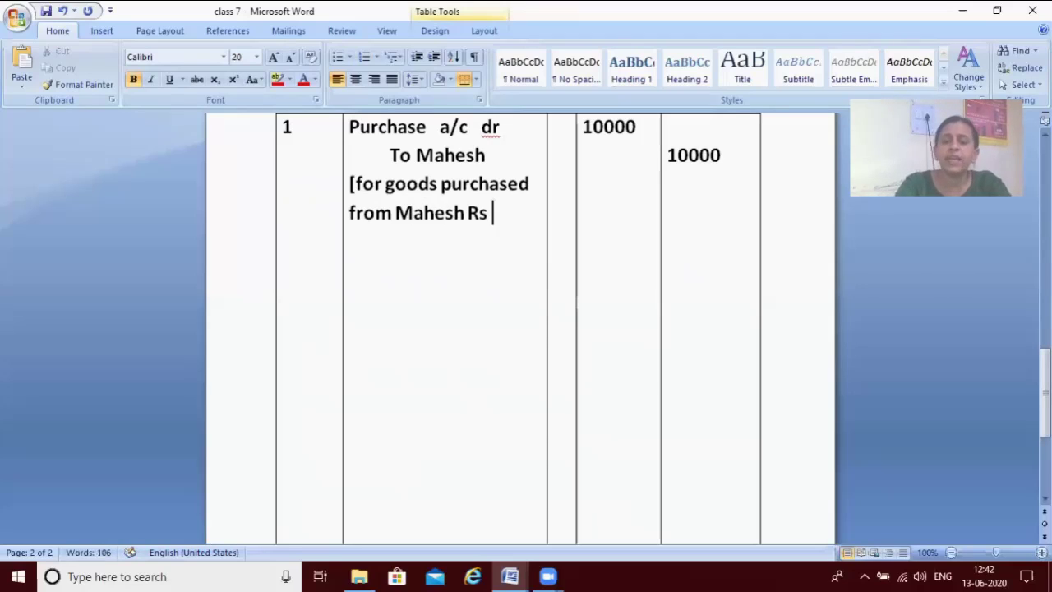
pyautogui.write('10000]')
# - Read the second transaction, the cash payment with discount received, in the first page's list and return to the table
pyautogui.press('Up')
pyautogui.press('Up')
pyautogui.press('Up')
pyautogui.press('Up')
pyautogui.press('Up')
pyautogui.press('Up')
pyautogui.press('Up')
pyautogui.press('Up')
pyautogui.press('Up')
pyautogui.press('Up')
pyautogui.press('Up')
pyautogui.press('Up')
pyautogui.press('Up')
pyautogui.press('Up')
pyautogui.press('Up')
pyautogui.press('Up')
pyautogui.press('Up')
pyautogui.press('Up')
pyautogui.press('Up')
pyautogui.press('Up')
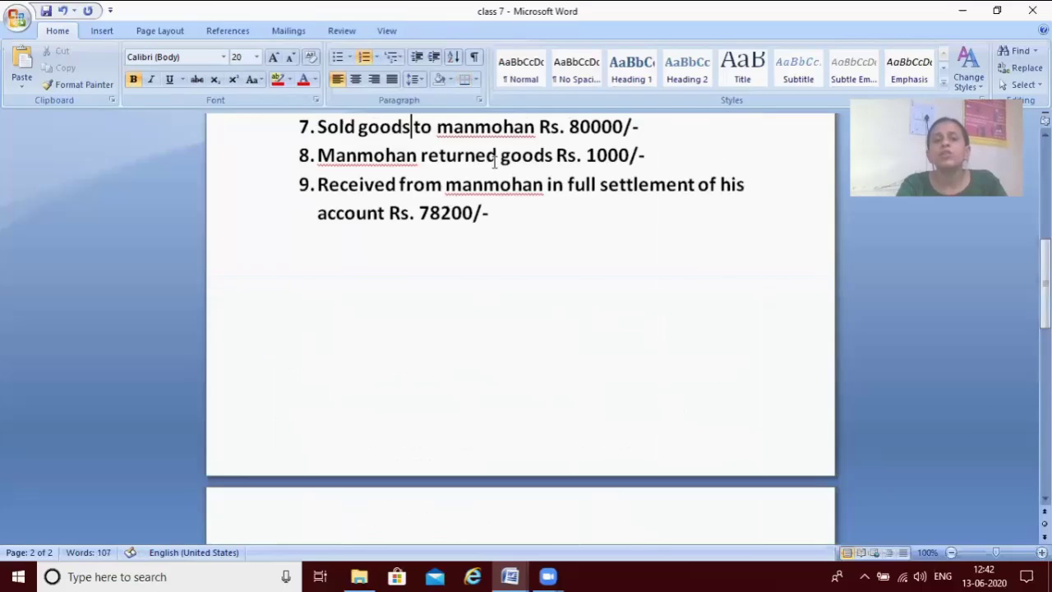
pyautogui.press('Down')
pyautogui.press('Down')
pyautogui.press('Down')
pyautogui.press('Down')
pyautogui.press('Down')
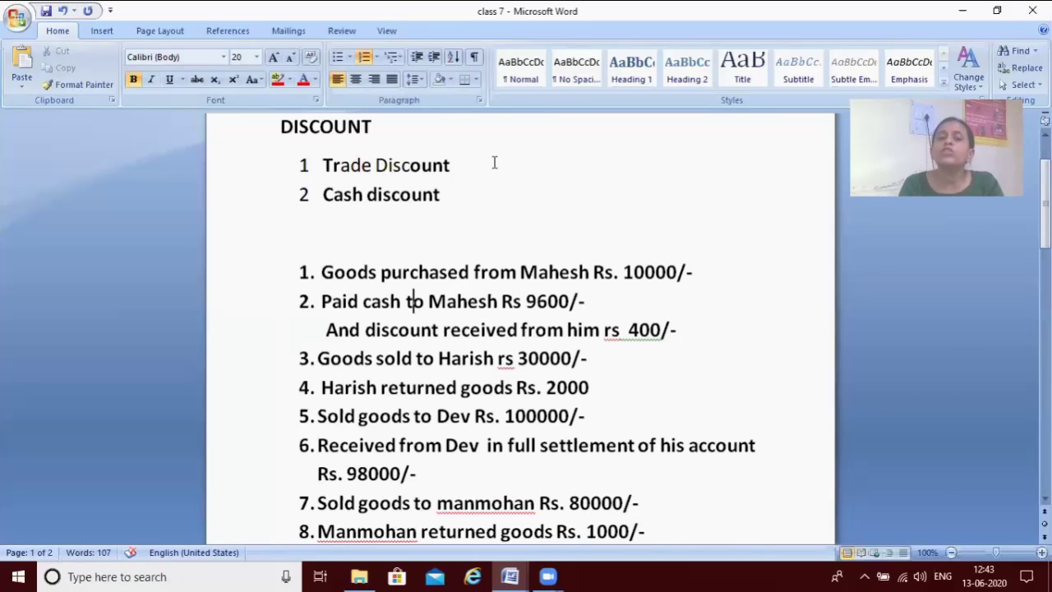
pyautogui.press('Down')
pyautogui.press('Down')
pyautogui.press('Down')
pyautogui.press('Down')
pyautogui.press('Down')
pyautogui.press('Down')
pyautogui.press('Down')
pyautogui.press('Down')
pyautogui.press('Down')
pyautogui.press('Down')
pyautogui.press('Down')
pyautogui.press('Down')
pyautogui.press('Down')
pyautogui.press('Down')
pyautogui.press('Down')
pyautogui.press('Down')
pyautogui.press('Down')
pyautogui.press('Down')
pyautogui.press('Down')
pyautogui.press('Down')
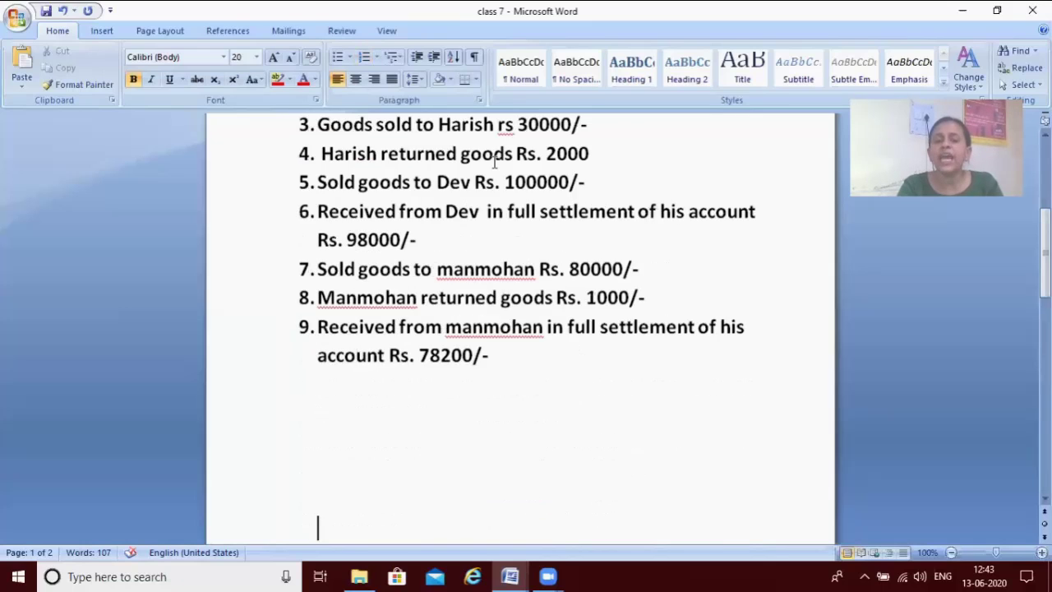
pyautogui.press('Down')
pyautogui.scroll(-5, 495, 162)
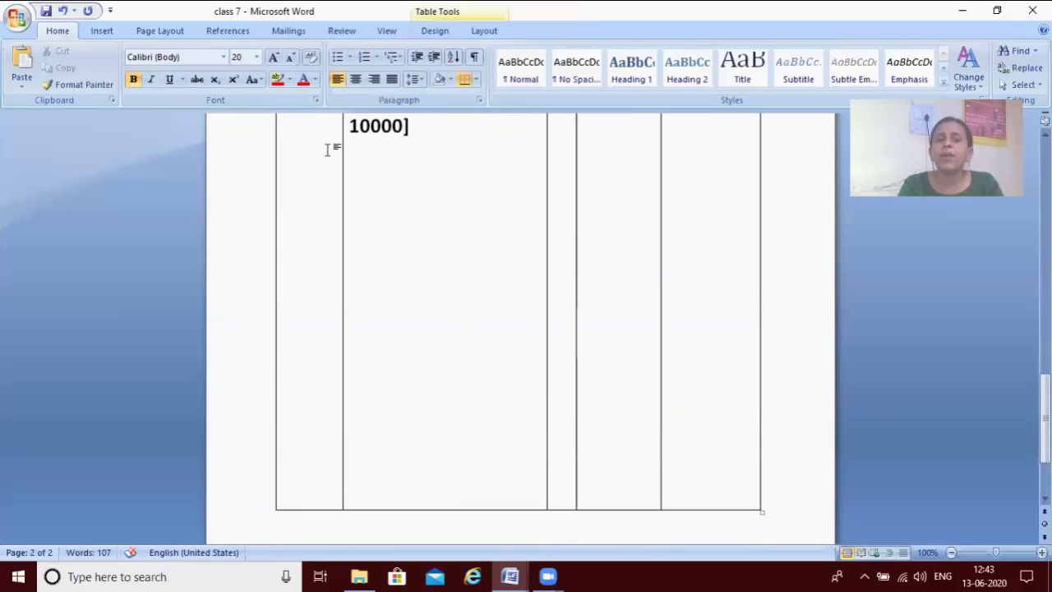
# - Enter 2 in the date column, leaving one blank line below the end of the first entry's narration
pyautogui.scroll(3, 327, 149)
pyautogui.press('Return')
pyautogui.press('Return')
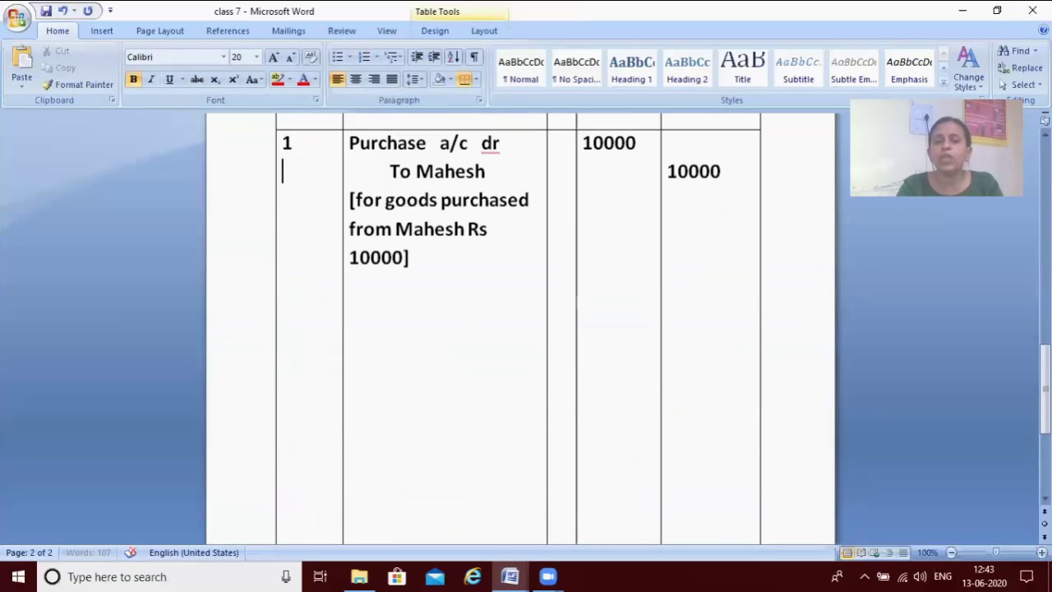
pyautogui.press('Return')
pyautogui.press('Return')
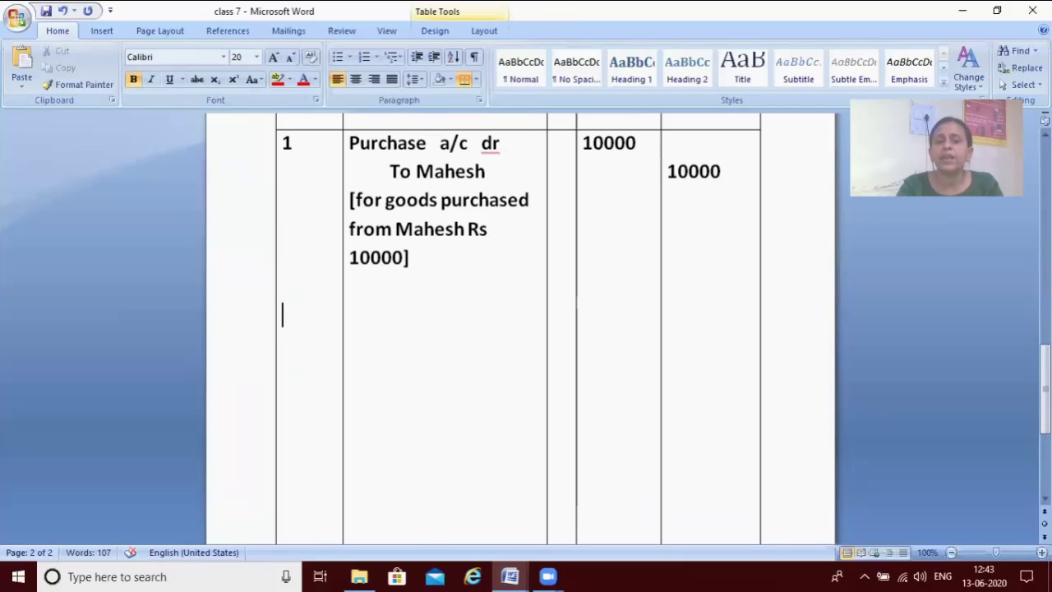
pyautogui.write('2')
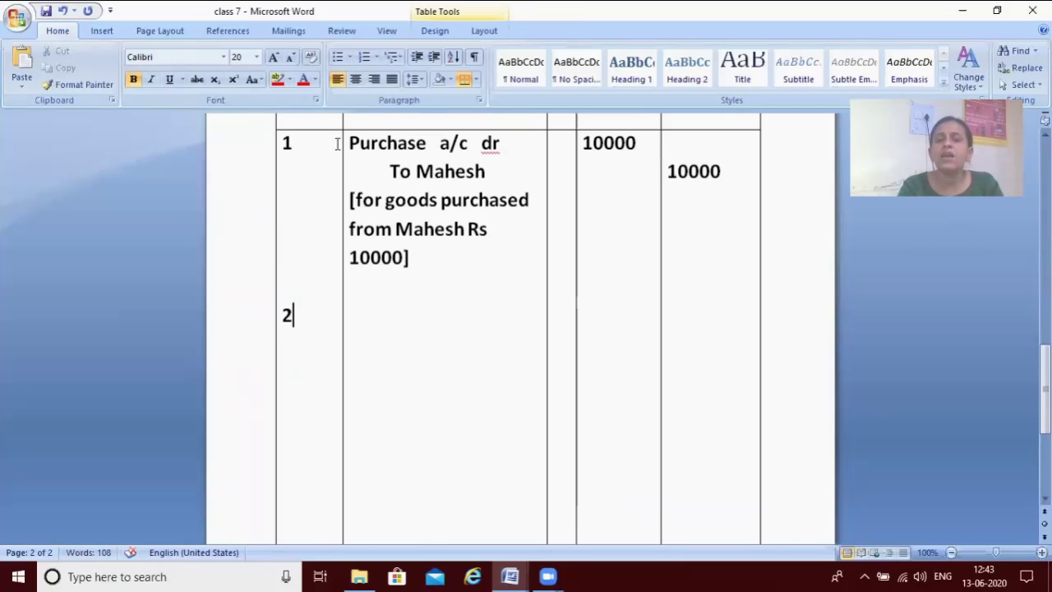
# - Write the second entry's debit line in the particulars column, level with 2, as the supplier's name followed by "dr"
pyautogui.click(441, 263)
pyautogui.press('Return')
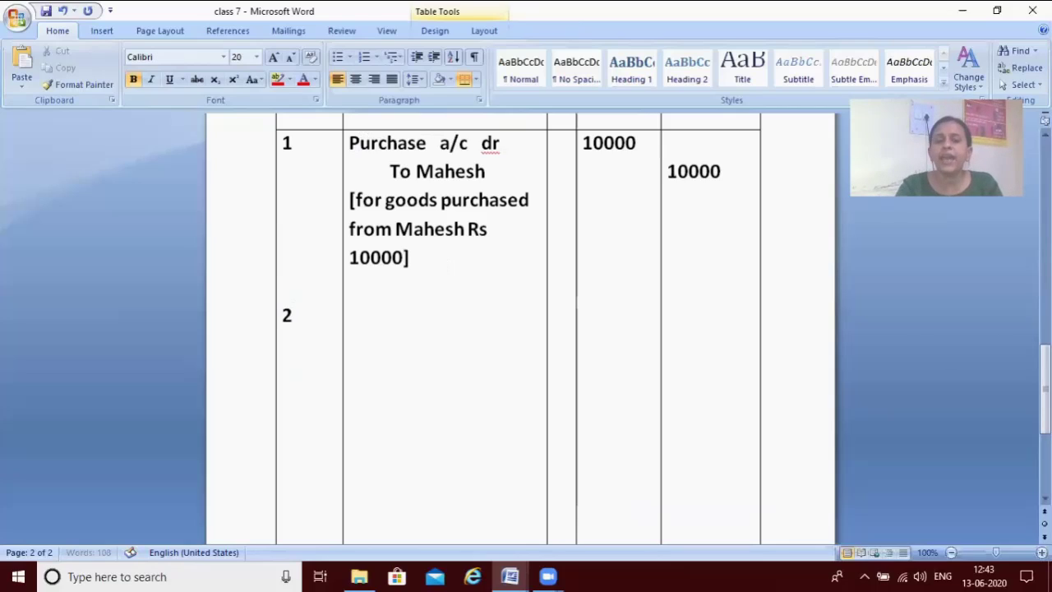
pyautogui.press('Return')
pyautogui.write('mahes')
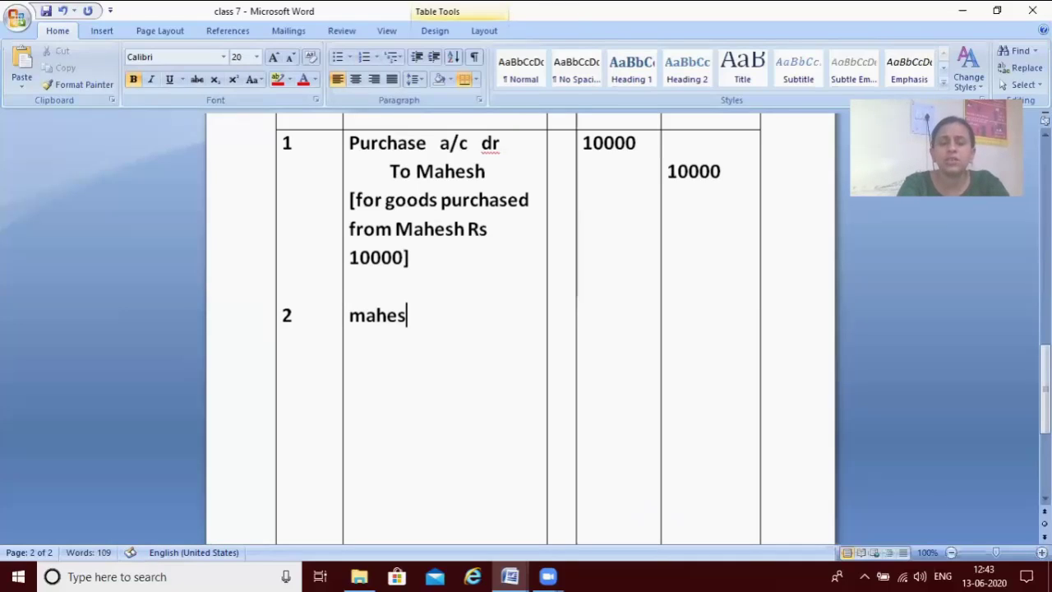
pyautogui.write('h  a')
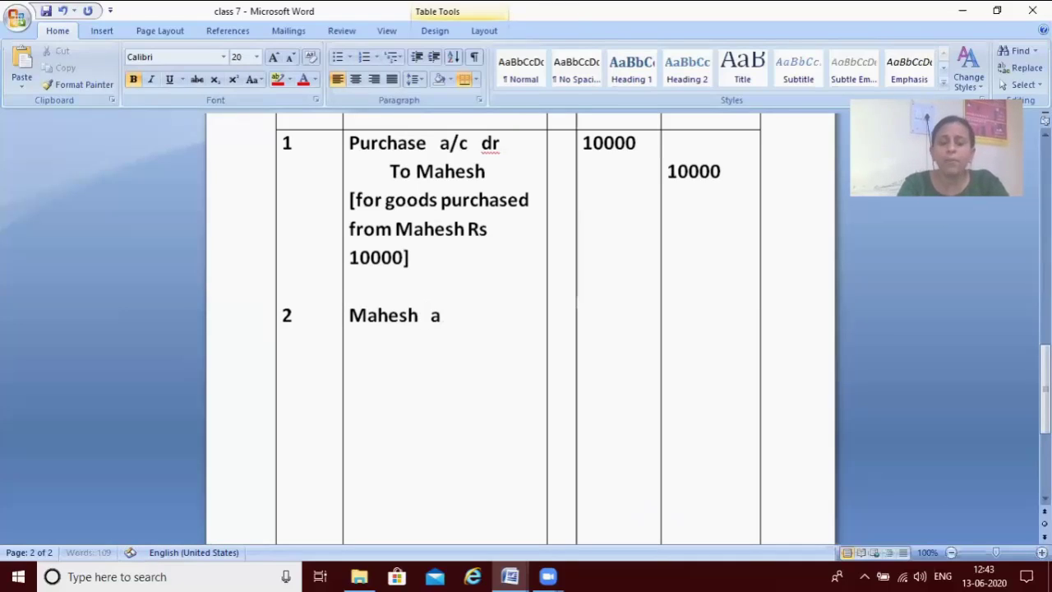
pyautogui.write('/c')
pyautogui.press('BackSpace')
pyautogui.press('BackSpace')
pyautogui.press('BackSpace')
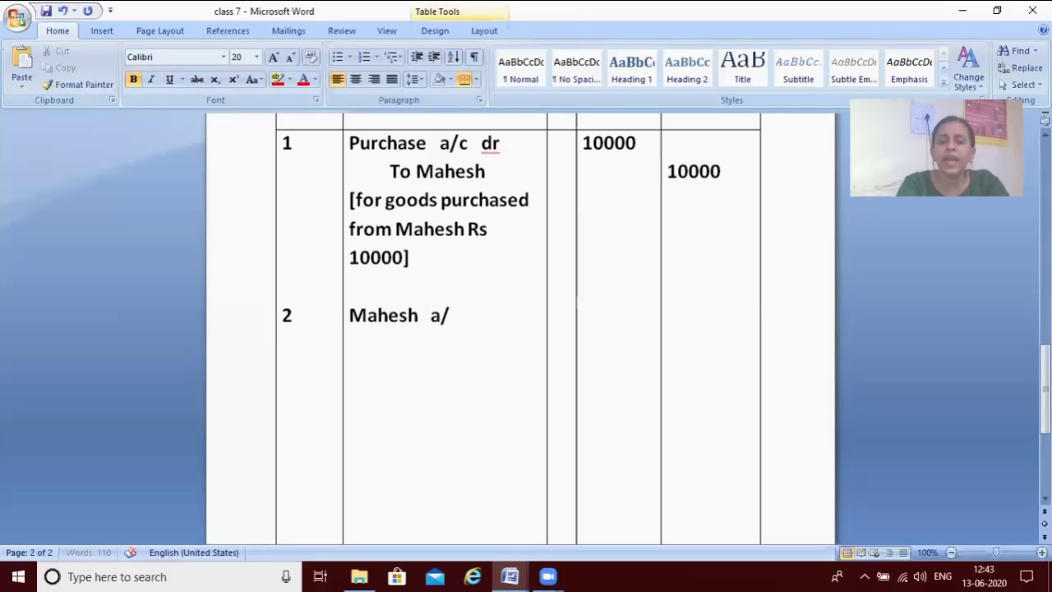
pyautogui.write('dr')
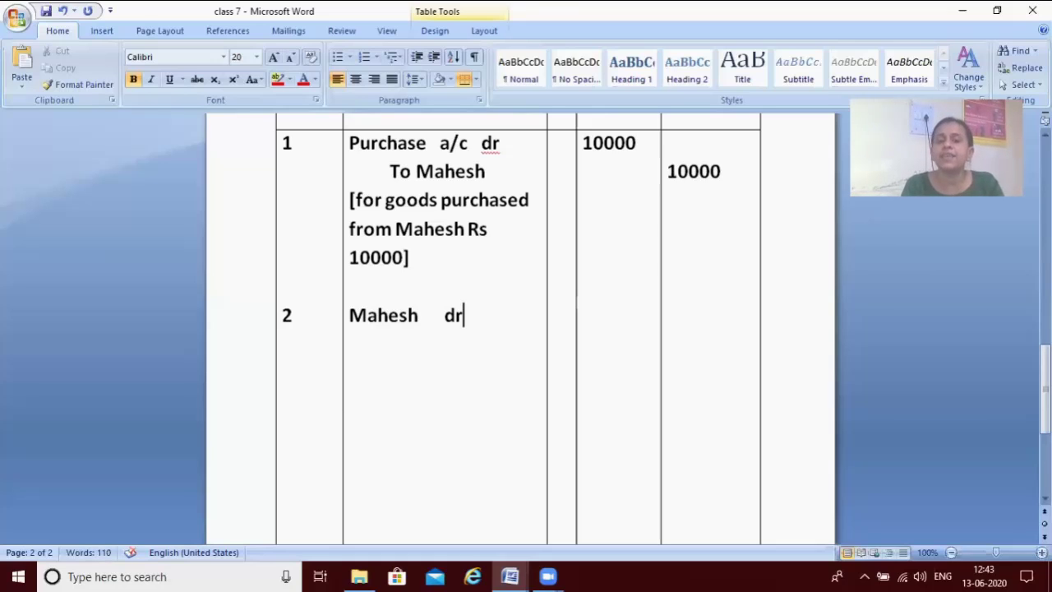
# - Add an indented credit line reading "To cash a/c" below the supplier's debit line in the second entry
pyautogui.press('Return')
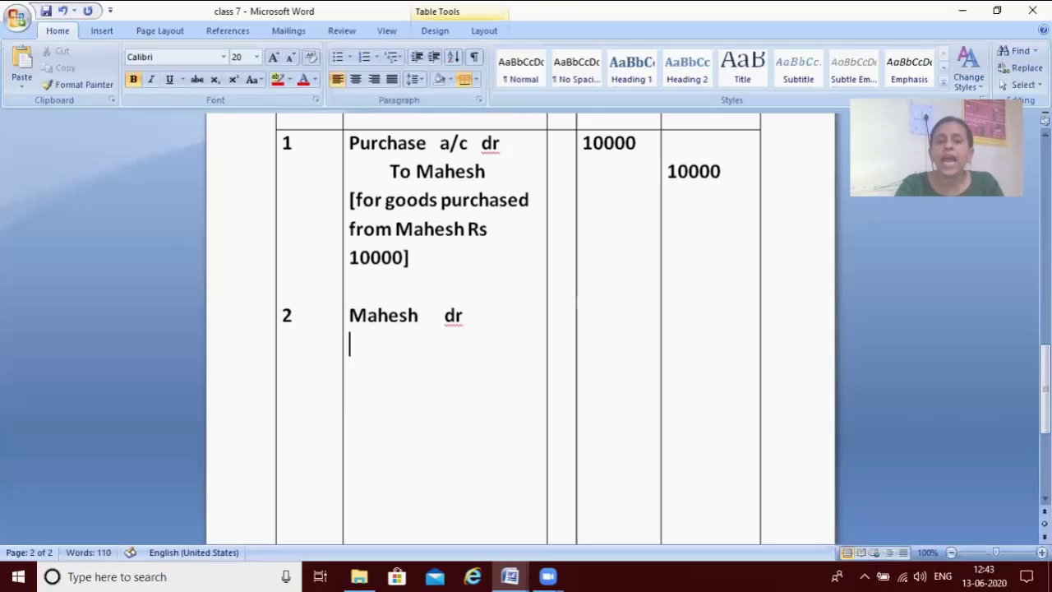
pyautogui.write('to cash')
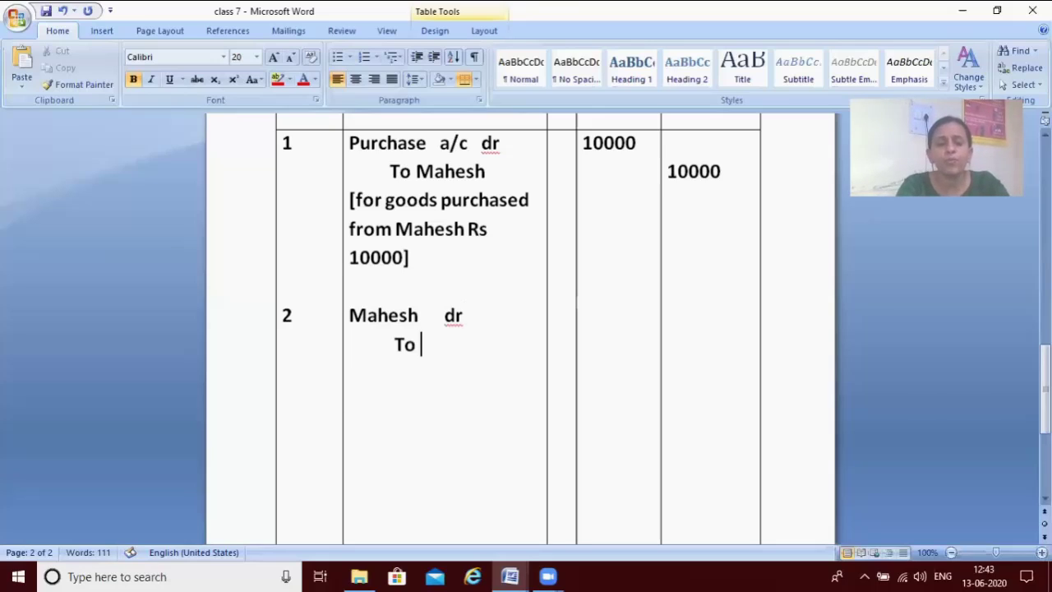
pyautogui.write('  a/c')
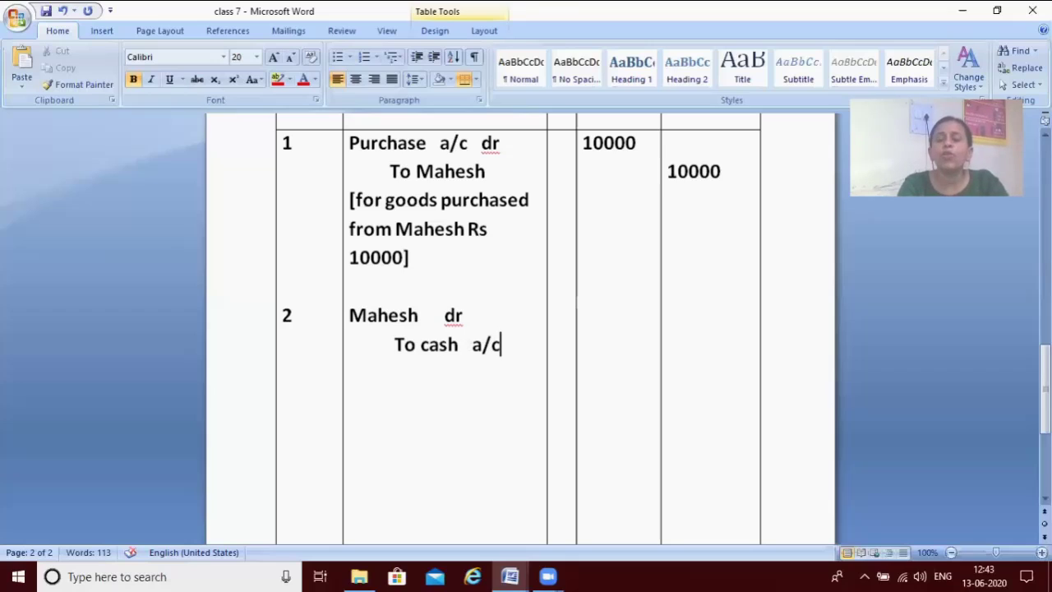
# - Check the cash paid and discount received amounts of the second transaction in the first page's list and return to the table
pyautogui.press('Up')
pyautogui.press('Up')
pyautogui.press('Up')
pyautogui.press('Up')
pyautogui.press('Up')
pyautogui.press('Up')
pyautogui.press('Up')
pyautogui.press('Up')
pyautogui.press('Up')
pyautogui.press('Up')
pyautogui.press('Up')
pyautogui.press('Up')
pyautogui.press('Up')
pyautogui.press('Up')
pyautogui.press('Up')
pyautogui.press('Up')
pyautogui.press('Up')
pyautogui.press('Up')
pyautogui.press('Up')
pyautogui.press('Up')
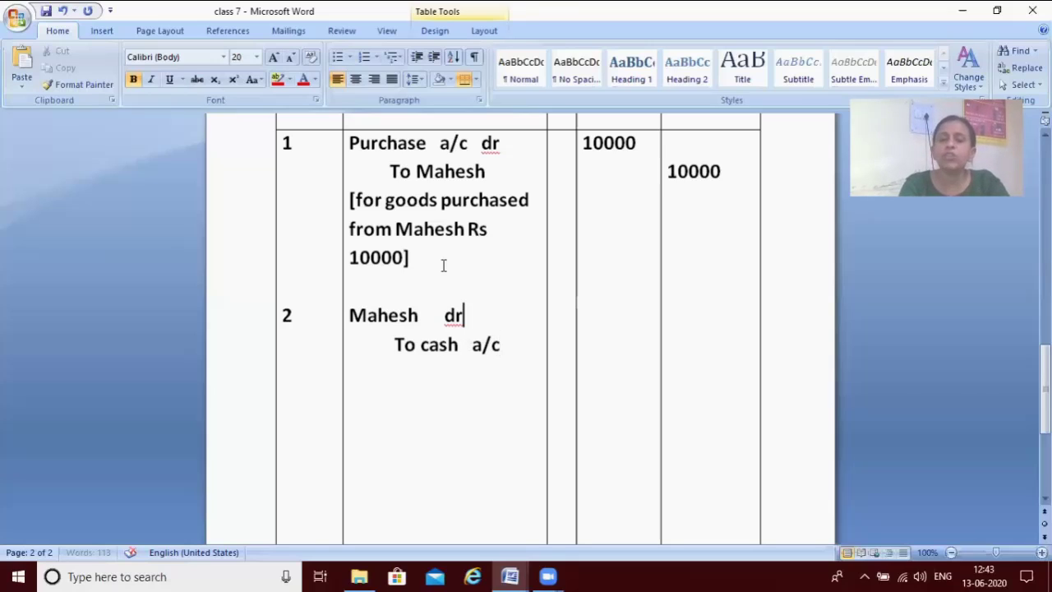
pyautogui.press('Up')
pyautogui.press('Up')
pyautogui.press('Up')
pyautogui.press('Up')
pyautogui.press('Up')
pyautogui.press('Up')
pyautogui.press('Up')
pyautogui.press('Up')
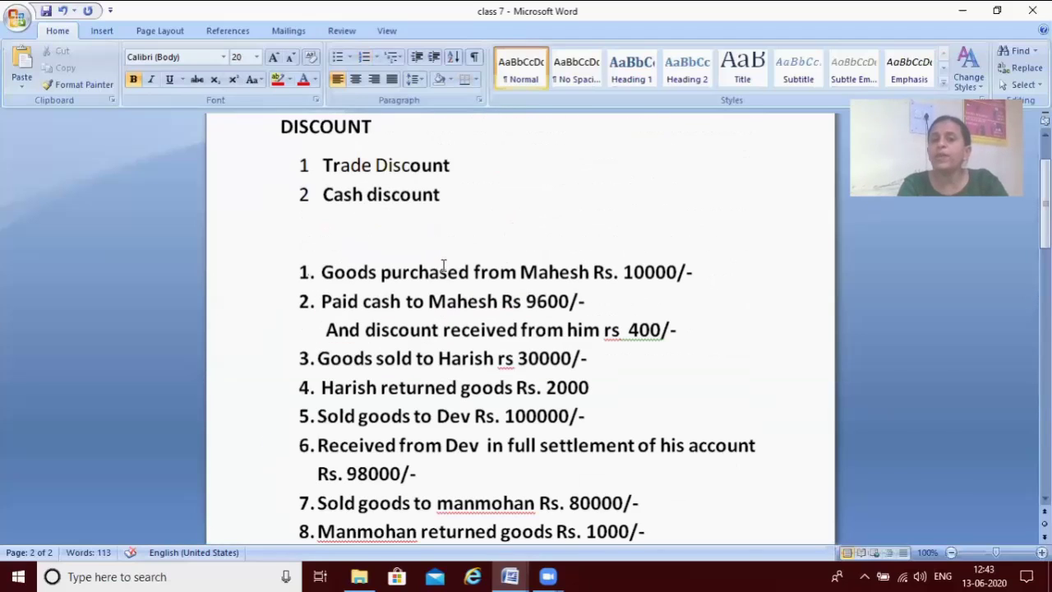
pyautogui.press('Down')
pyautogui.press('Down')
pyautogui.press('Down')
pyautogui.press('Down')
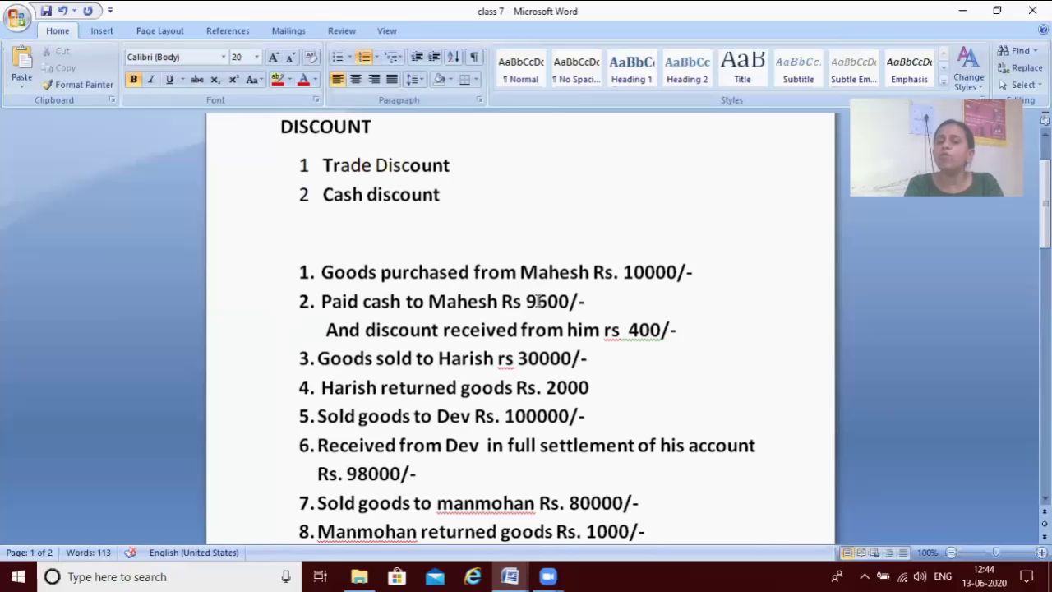
pyautogui.press('Down')
pyautogui.press('Down')
pyautogui.press('Down')
pyautogui.press('Down')
pyautogui.press('Down')
pyautogui.press('Down')
pyautogui.press('Down')
pyautogui.press('Down')
pyautogui.press('Down')
pyautogui.press('Down')
pyautogui.press('Down')
pyautogui.press('Down')
pyautogui.press('Down')
pyautogui.press('Down')
pyautogui.press('Down')
pyautogui.press('Down')
pyautogui.press('Down')
pyautogui.press('Down')
pyautogui.press('Down')
pyautogui.press('Down')
pyautogui.press('Down')
pyautogui.press('Down')
pyautogui.press('Down')
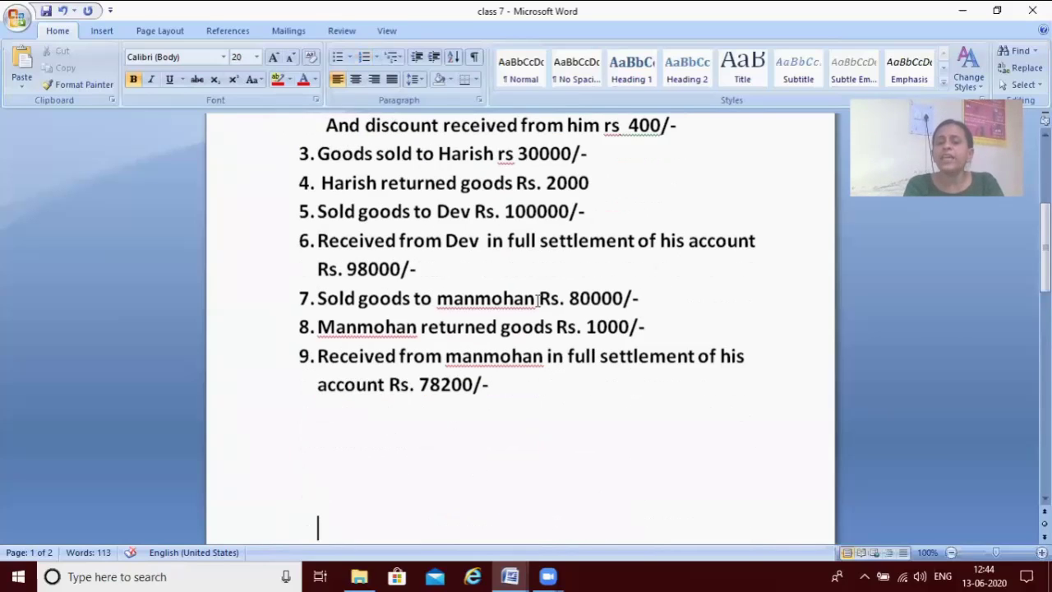
pyautogui.press('Down')
pyautogui.press('Down')
pyautogui.press('Down')
pyautogui.press('Down')
pyautogui.press('Down')
pyautogui.press('Down')
pyautogui.press('Down')
pyautogui.press('Down')
pyautogui.press('Down')
pyautogui.press('Down')
pyautogui.press('Down')
pyautogui.press('Down')
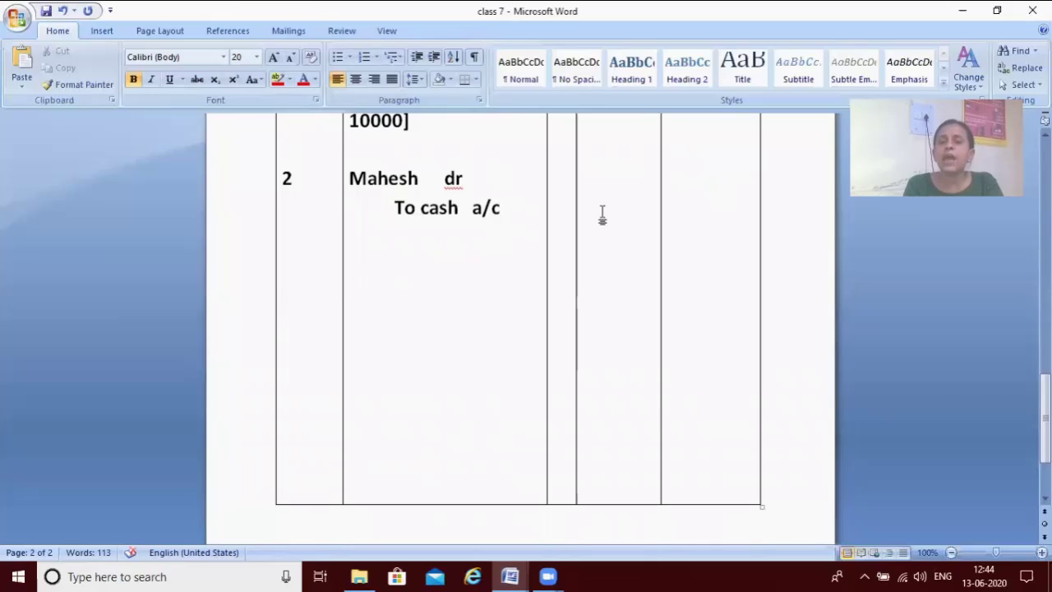
pyautogui.scroll(3, 602, 215)
# - Enter 9600 in the Amount cr column, level with the "To cash a/c" line
pyautogui.click(603, 212)
pyautogui.press('Up')
pyautogui.press('Right')
pyautogui.press('Right')
pyautogui.press('Down')
pyautogui.press('Down')
pyautogui.press('Down')
pyautogui.press('Down')
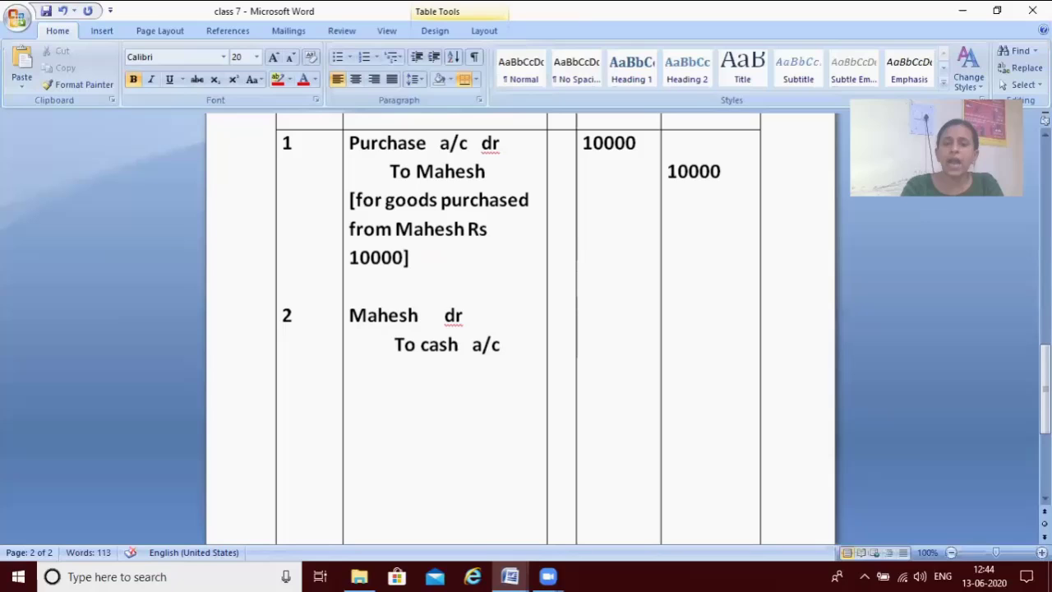
pyautogui.click(751, 173)
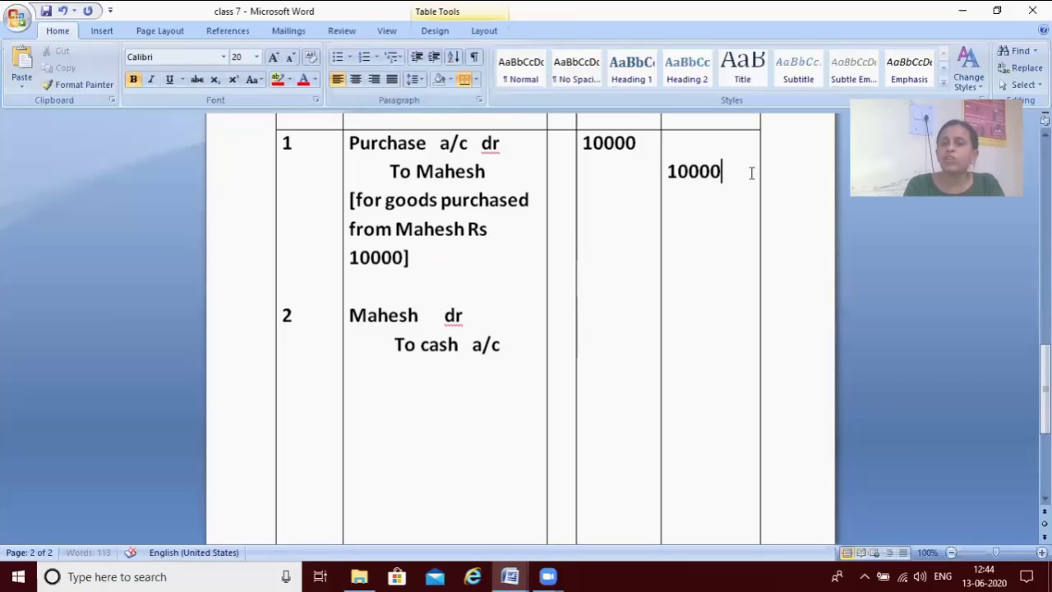
pyautogui.press('Down')
pyautogui.press('Down')
pyautogui.press('Down')
pyautogui.write('9600')
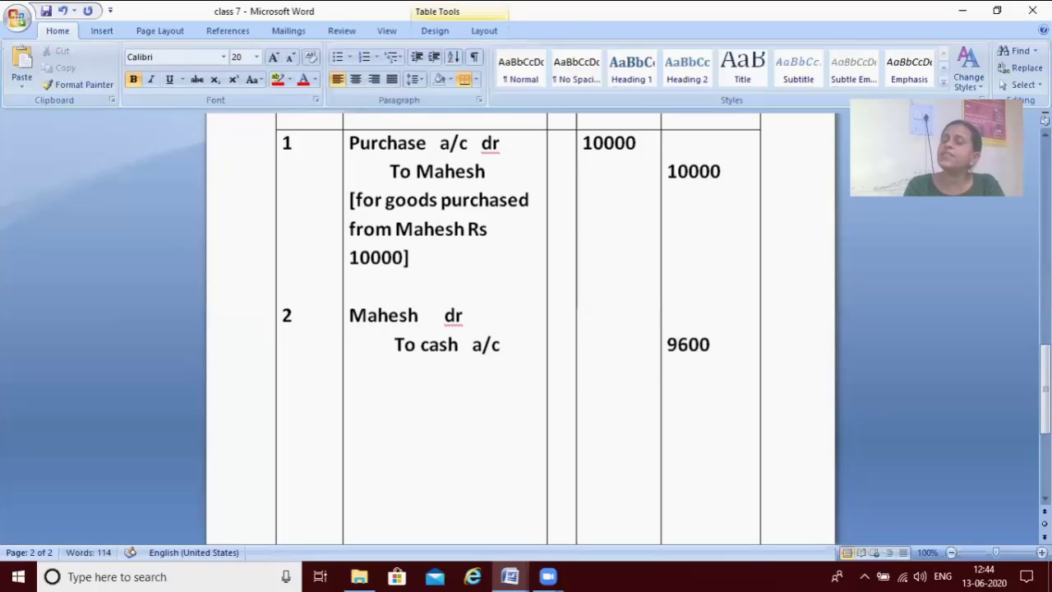
# - Add a second indented credit line, "To discount received", below the cash line of the second entry
pyautogui.click(500, 349)
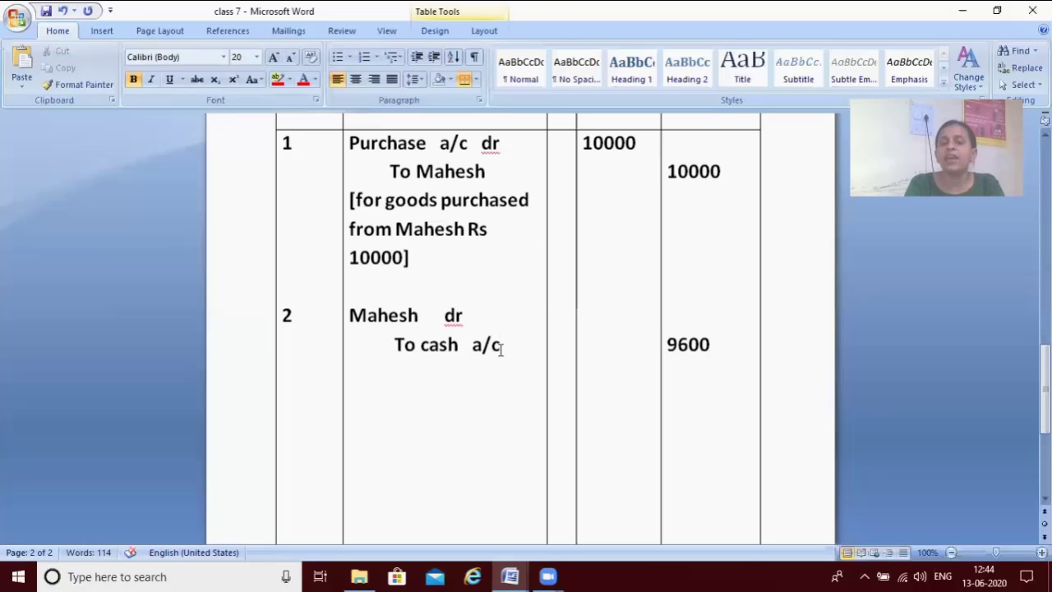
pyautogui.press('Down')
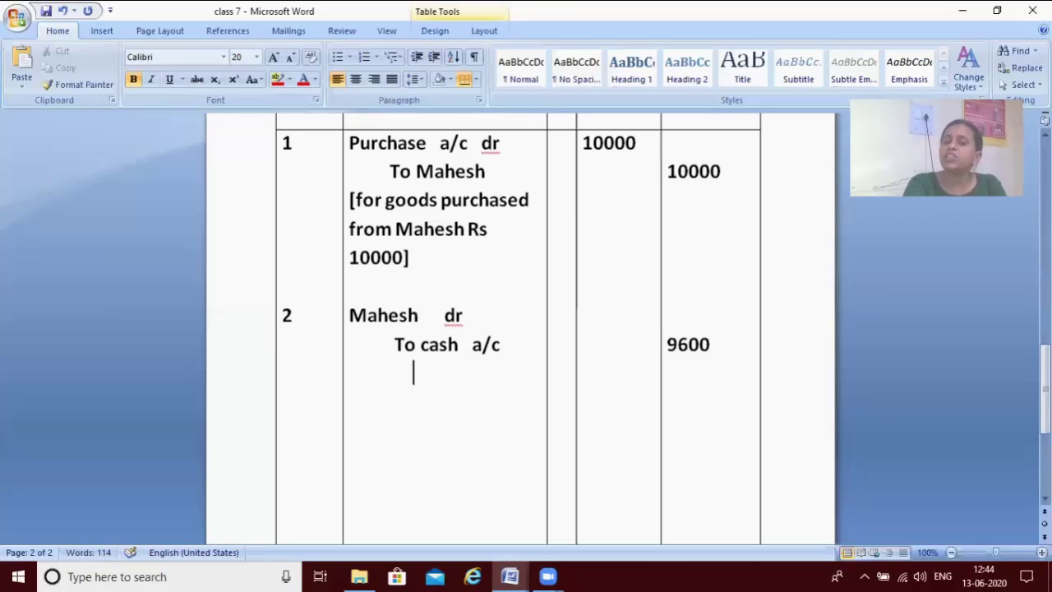
pyautogui.press('BackSpace')
pyautogui.press('BackSpace')
pyautogui.write('to')
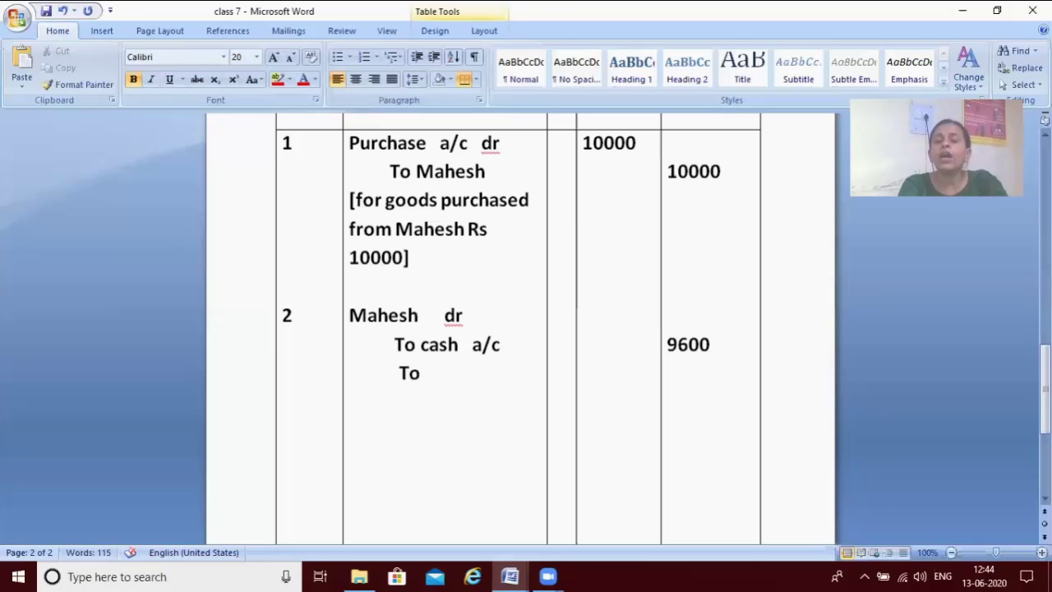
pyautogui.click(504, 351)
pyautogui.write('dis')
pyautogui.press('BackSpace')
pyautogui.press('BackSpace')
pyautogui.press('BackSpace')
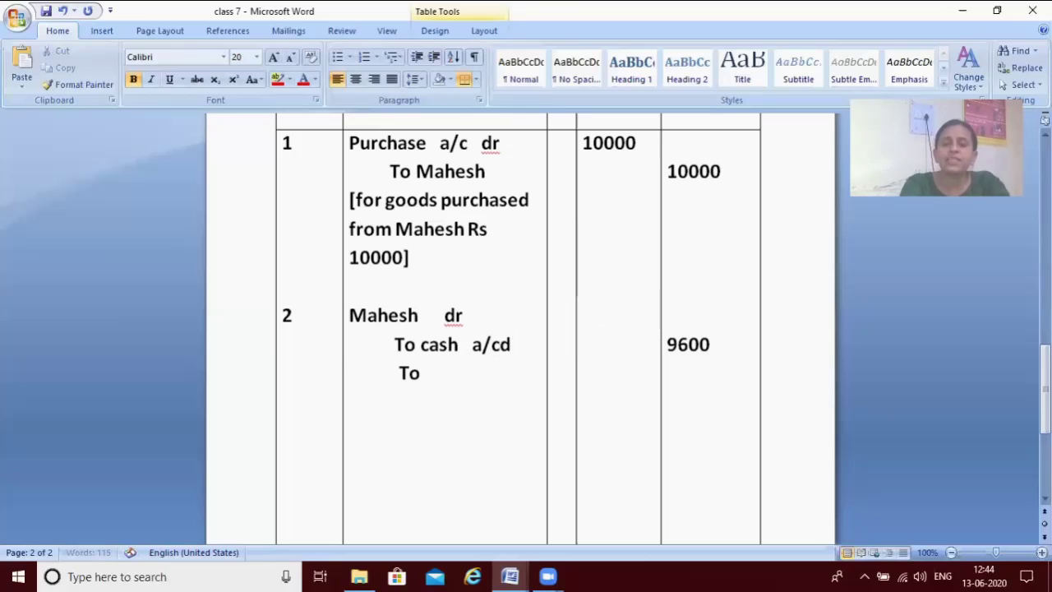
pyautogui.press('Down')
pyautogui.write('discount received')
# - Put the word "Received" of the discount line on its own further-indented line and complete it with "a/c"
pyautogui.press('Left')
pyautogui.press('Left')
pyautogui.press('Left')
pyautogui.press('Left')
pyautogui.press('Left')
pyautogui.press('Left')
pyautogui.press('Left')
pyautogui.press('Left')
pyautogui.press('Up')
pyautogui.press('Down')
pyautogui.press('Right')
pyautogui.press('Tab')
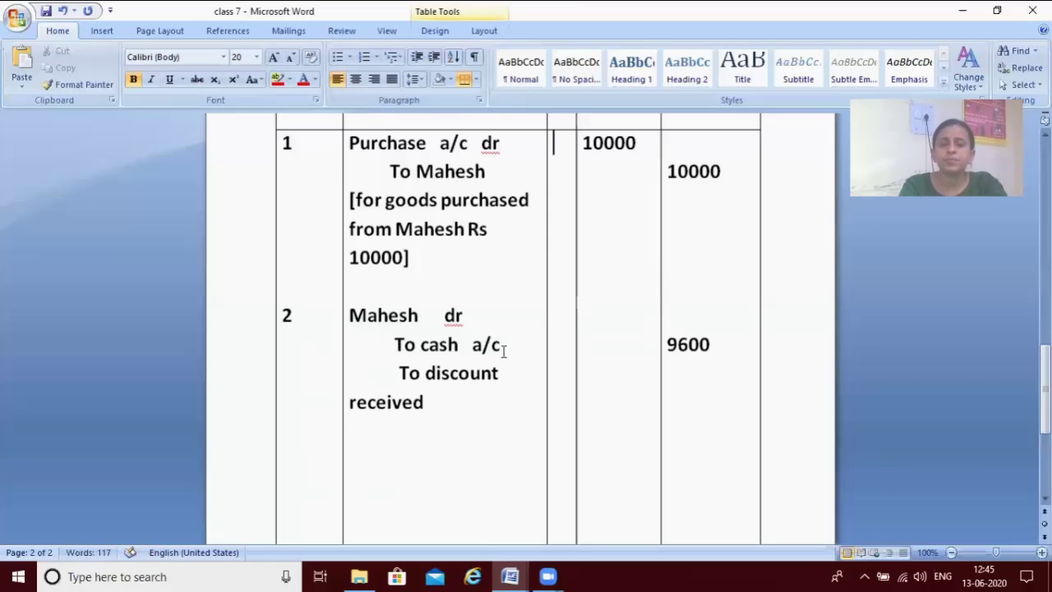
pyautogui.click(440, 413)
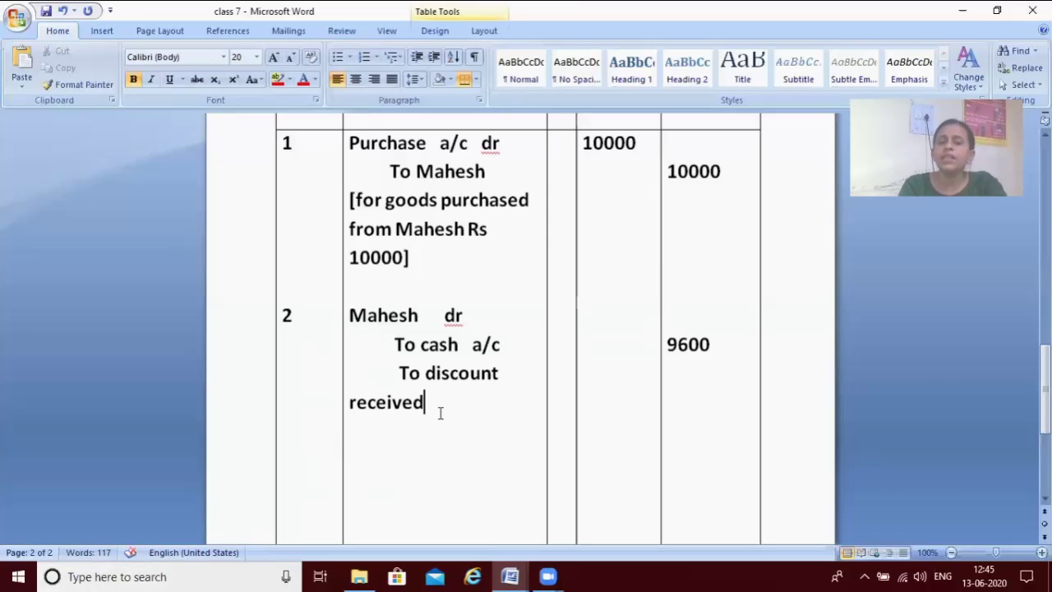
pyautogui.press('BackSpace')
pyautogui.press('BackSpace')
pyautogui.press('BackSpace')
pyautogui.press('BackSpace')
pyautogui.press('BackSpace')
pyautogui.press('BackSpace')
pyautogui.press('BackSpace')
pyautogui.press('BackSpace')
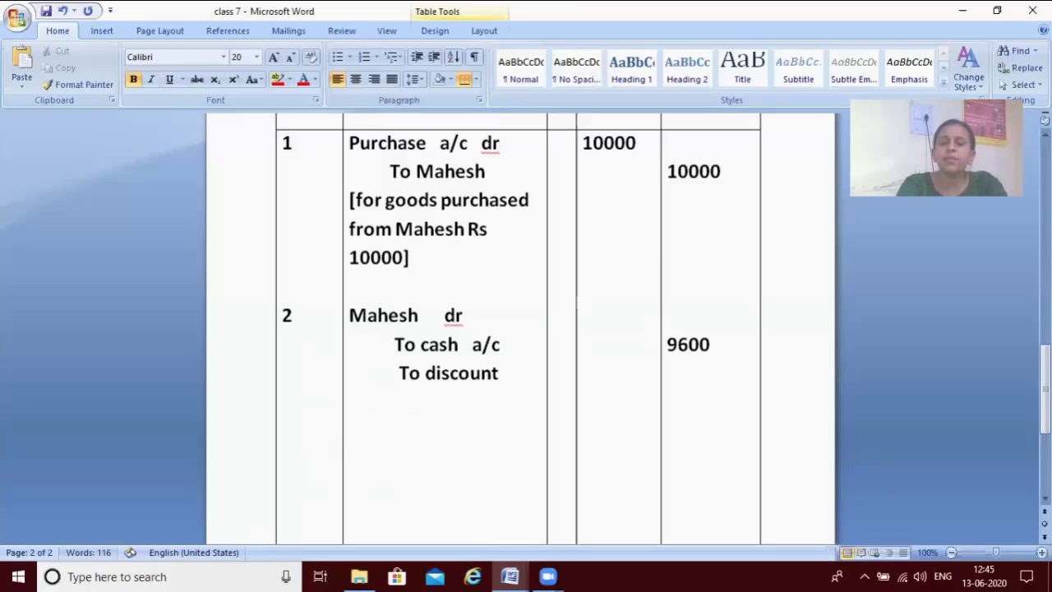
pyautogui.press('Return')
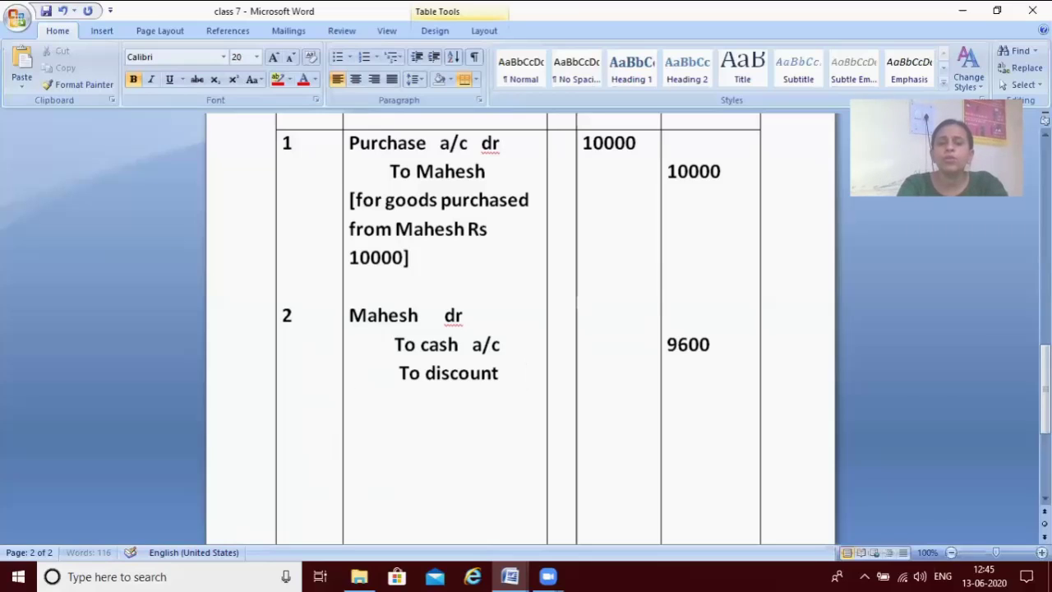
pyautogui.write('re')
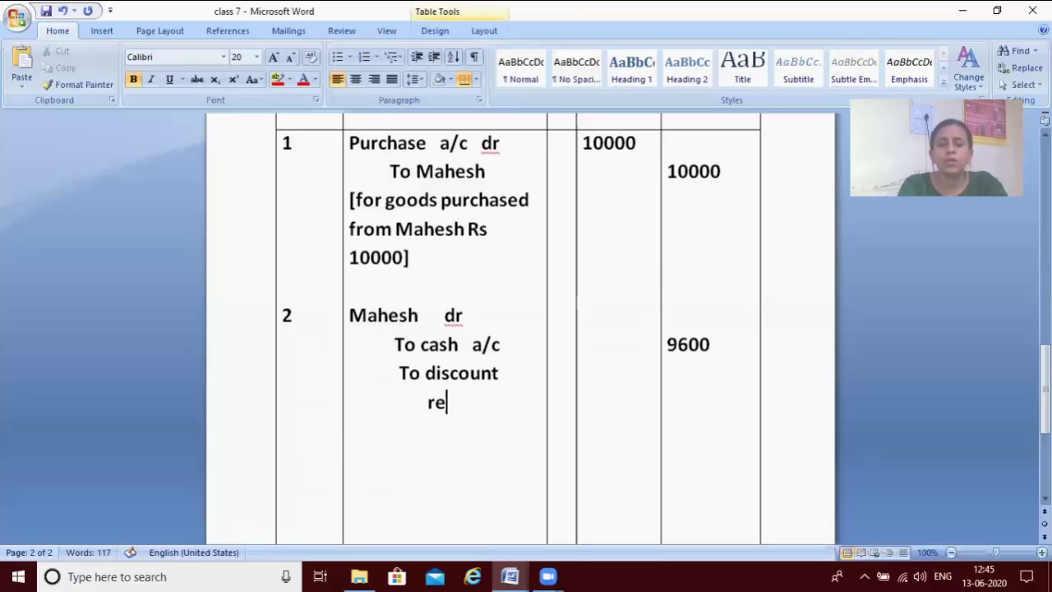
pyautogui.write('ceived')
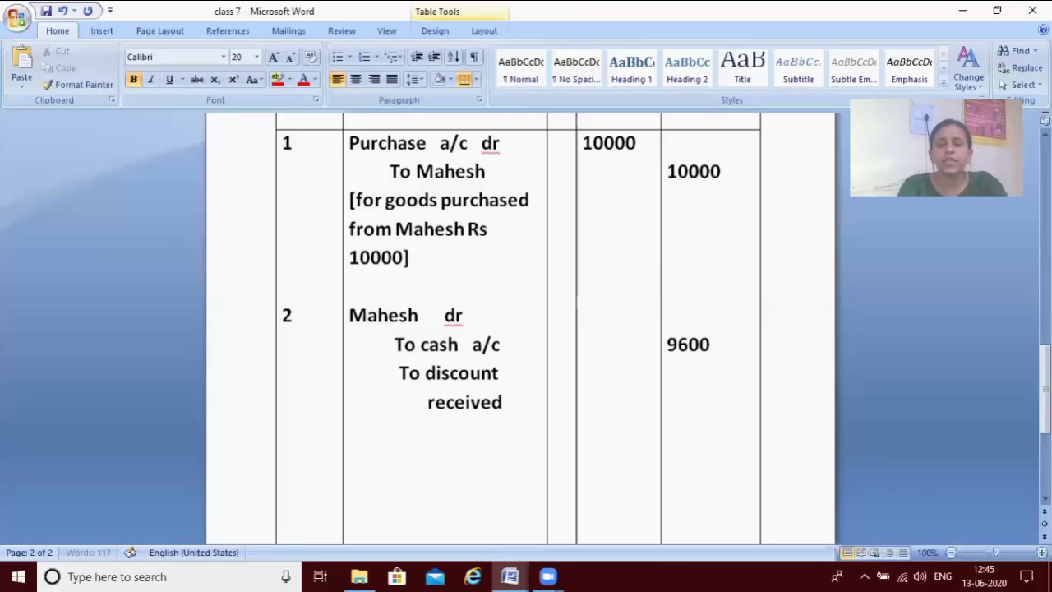
pyautogui.write(' a/c')
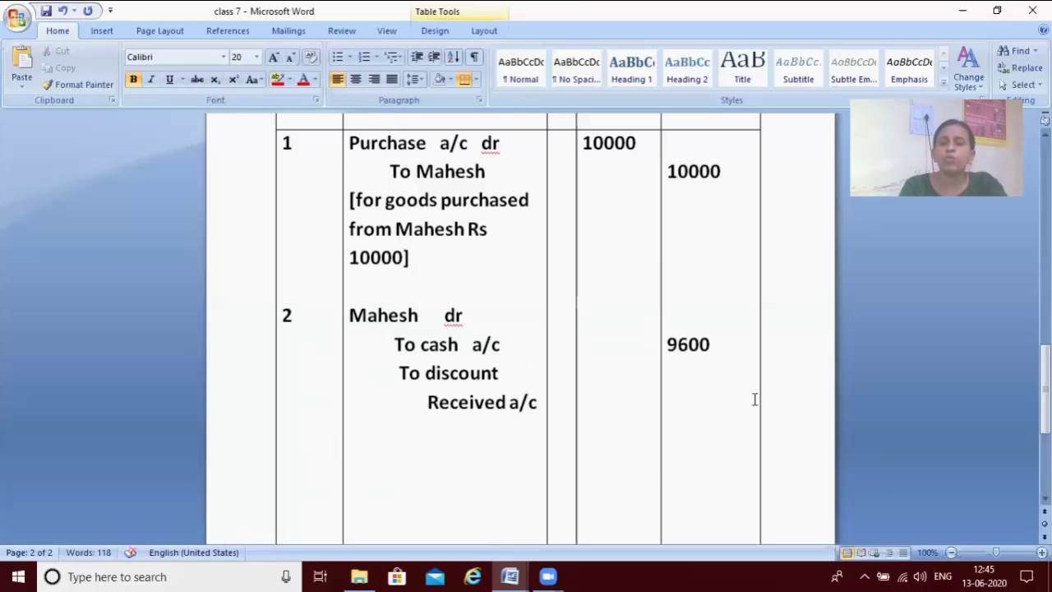
# - Enter 400 below 9600 in the Amount cr column and 10000 in the Amount dr column, level with the supplier's debit line
pyautogui.click(691, 392)
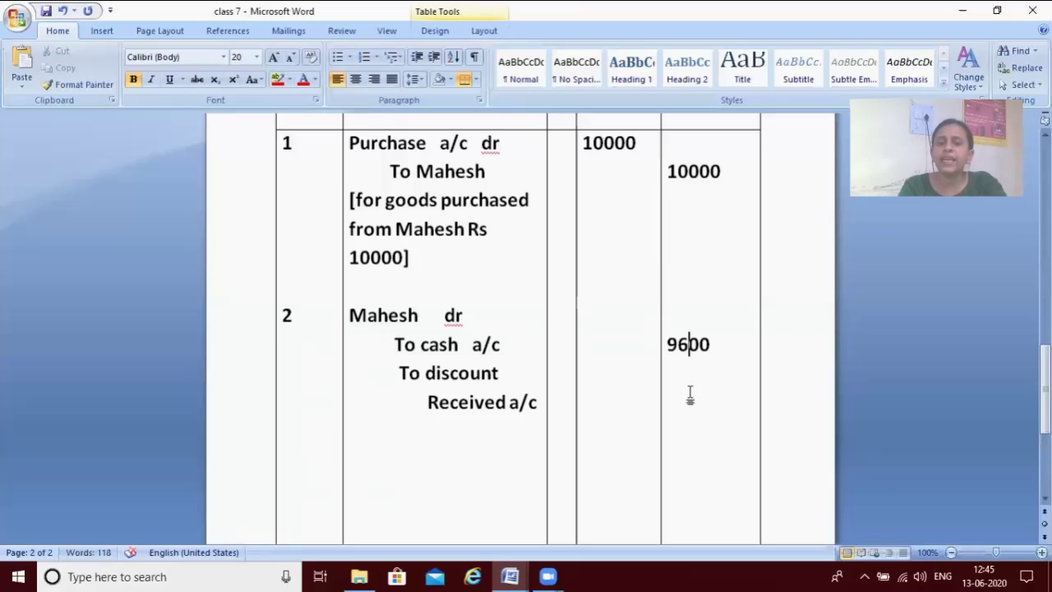
pyautogui.click(720, 348)
pyautogui.press('Return')
pyautogui.write('400')
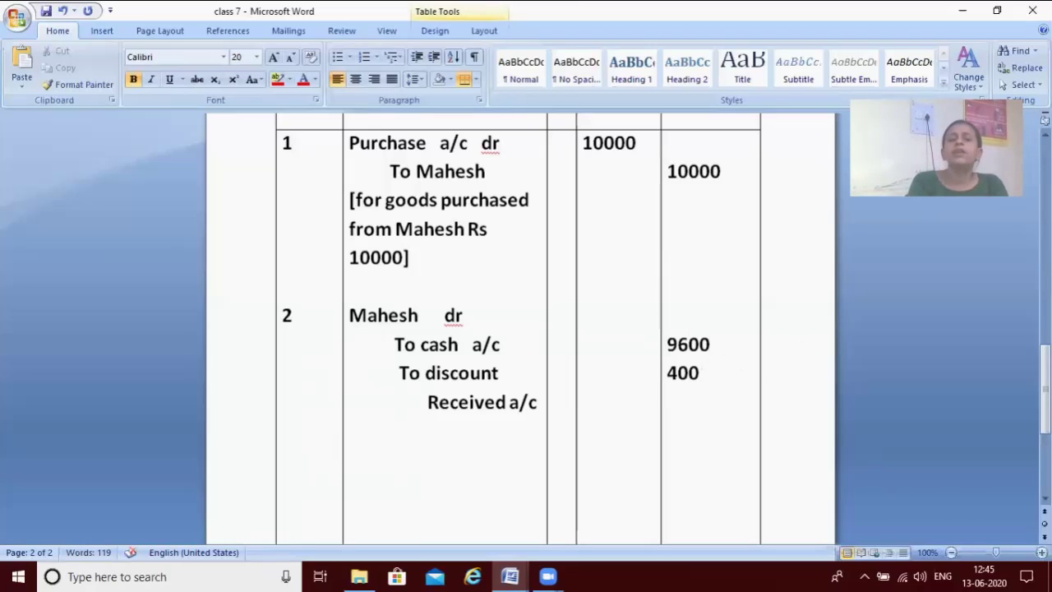
pyautogui.click(611, 325)
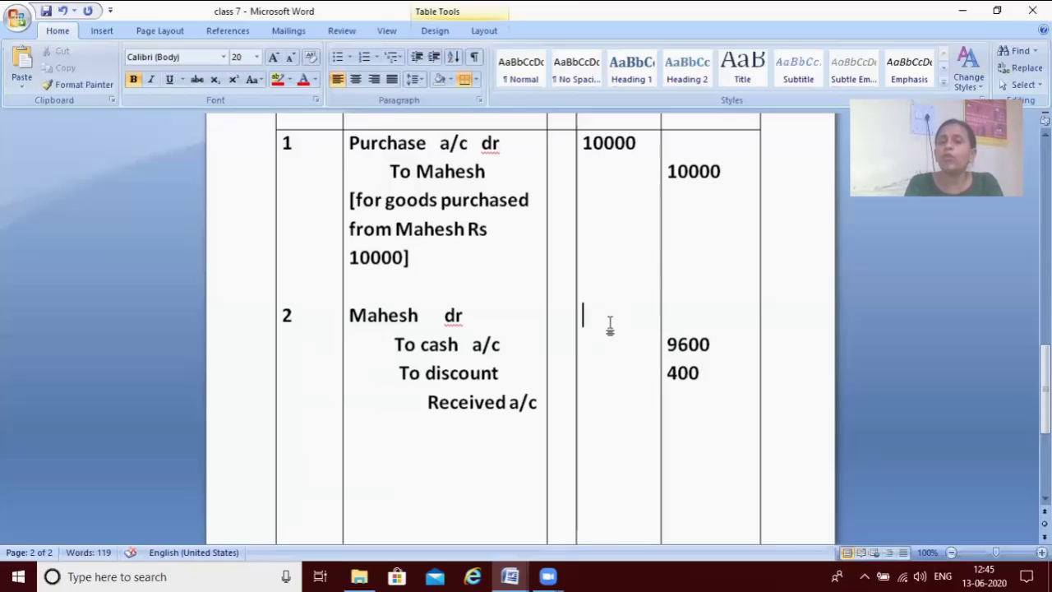
pyautogui.write('10000')
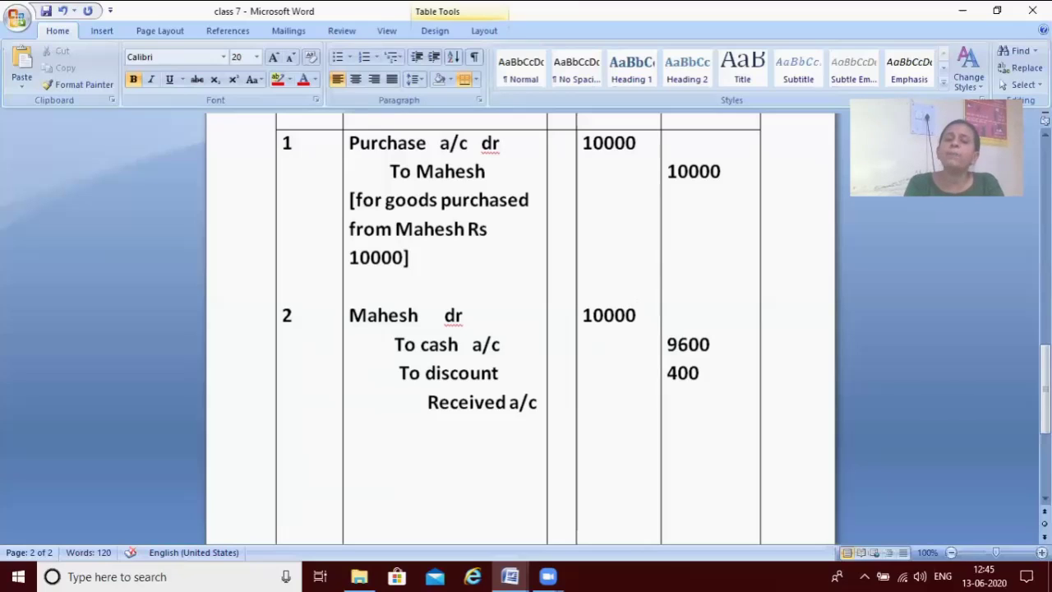
# - Below the discount line, start the second entry's narration with "[for cash paid to", the supplier's name and "rs 9600/-and"
pyautogui.click(544, 406)
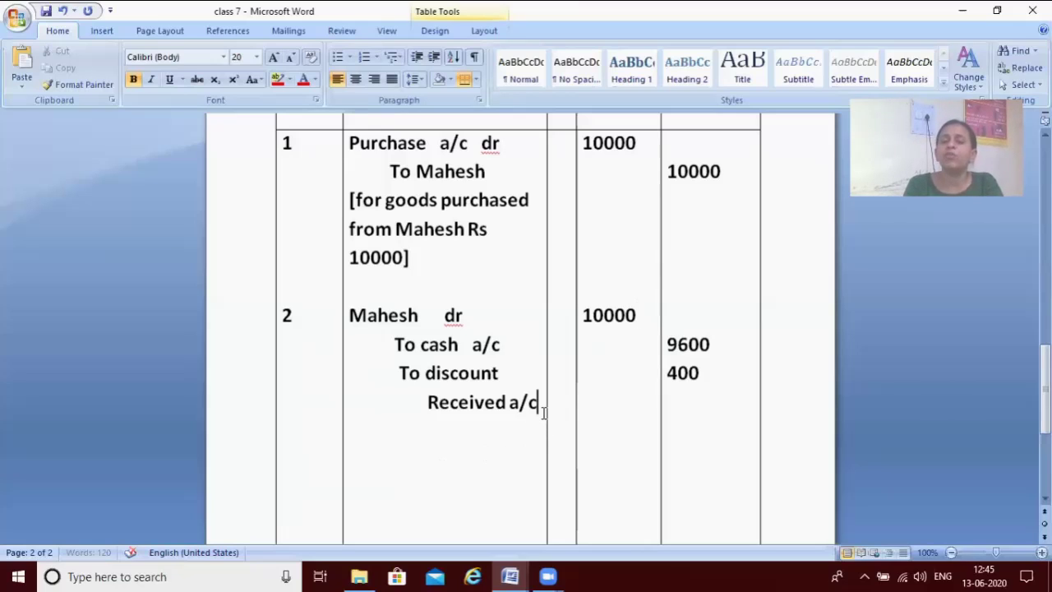
pyautogui.press('Return')
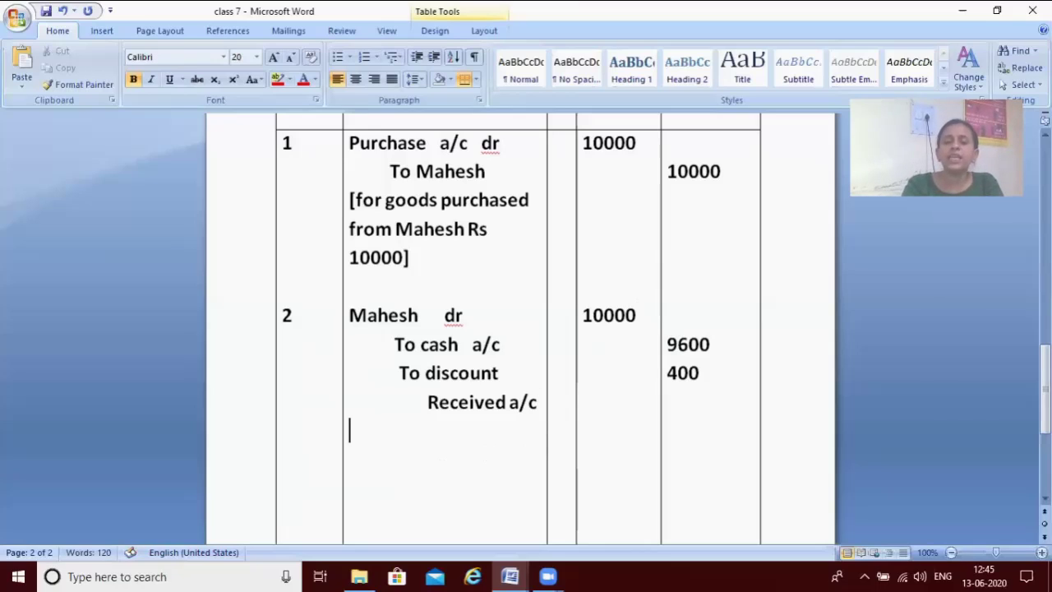
pyautogui.write('[for ')
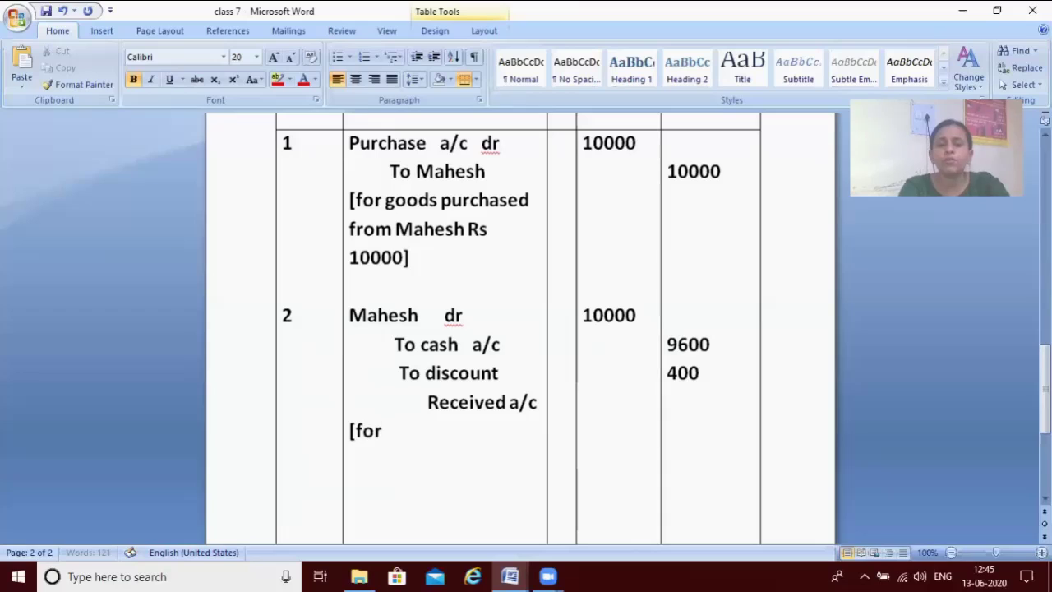
pyautogui.write('cash ')
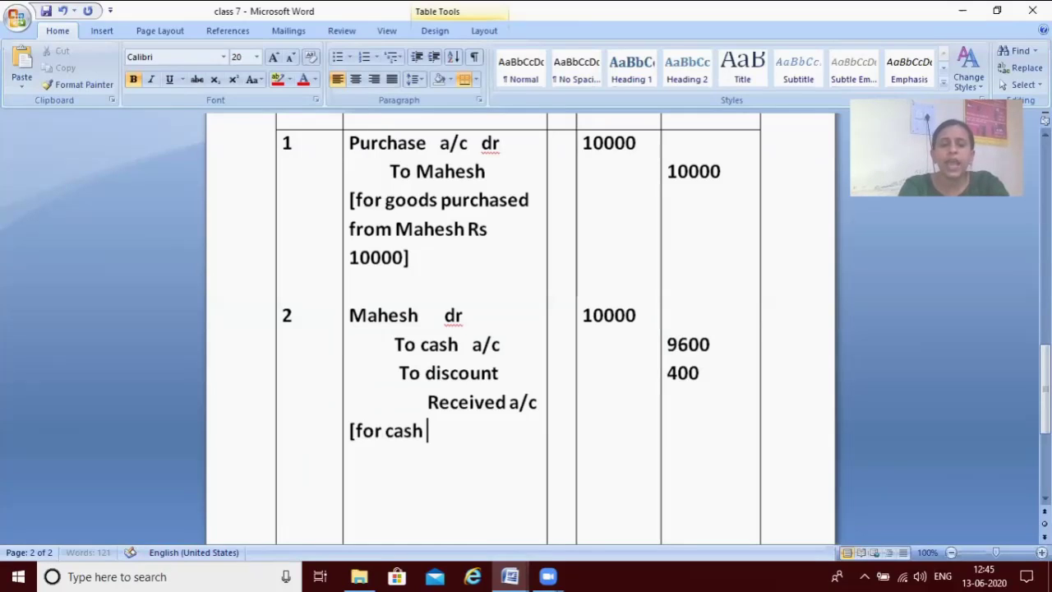
pyautogui.write('paid to')
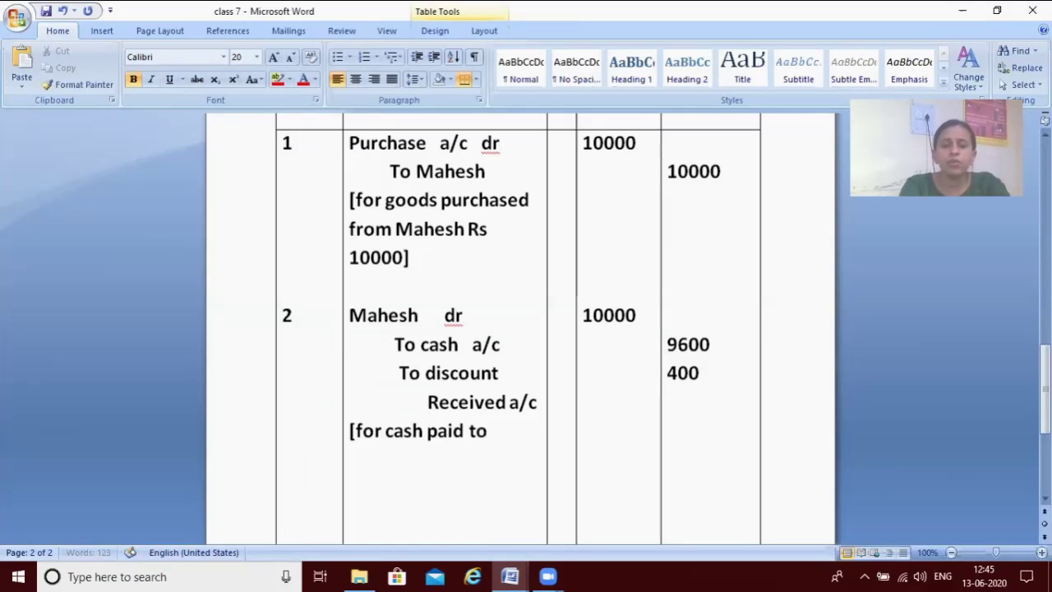
pyautogui.write(' mahesh ')
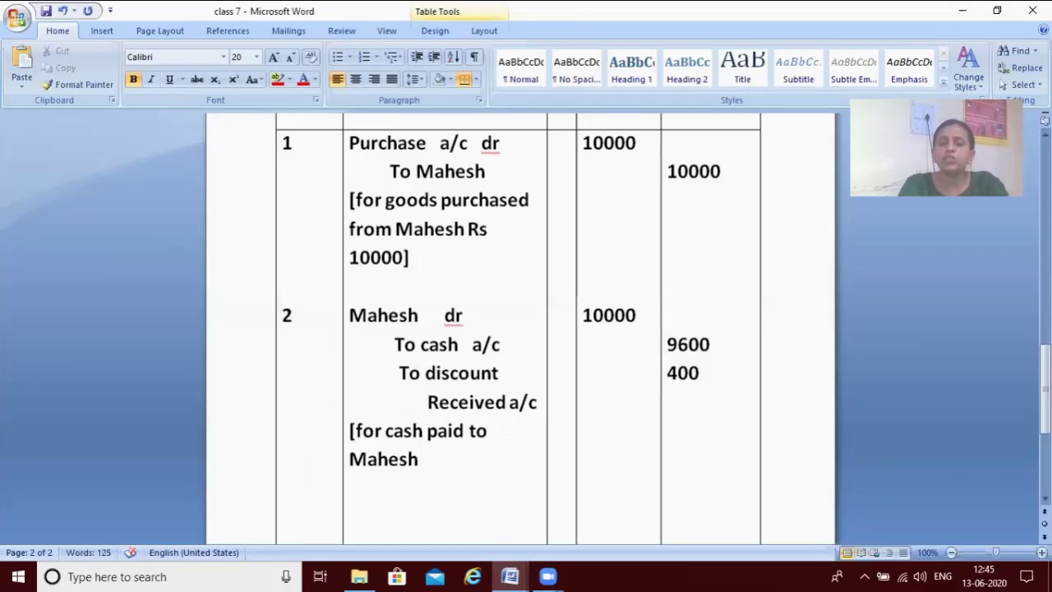
pyautogui.write('rs ')
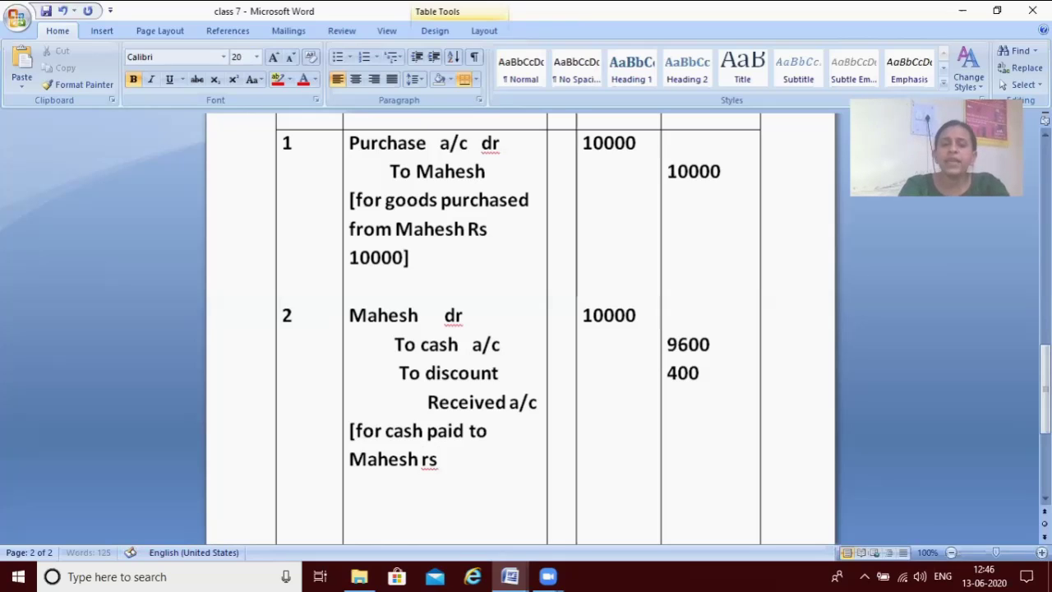
pyautogui.write('960')
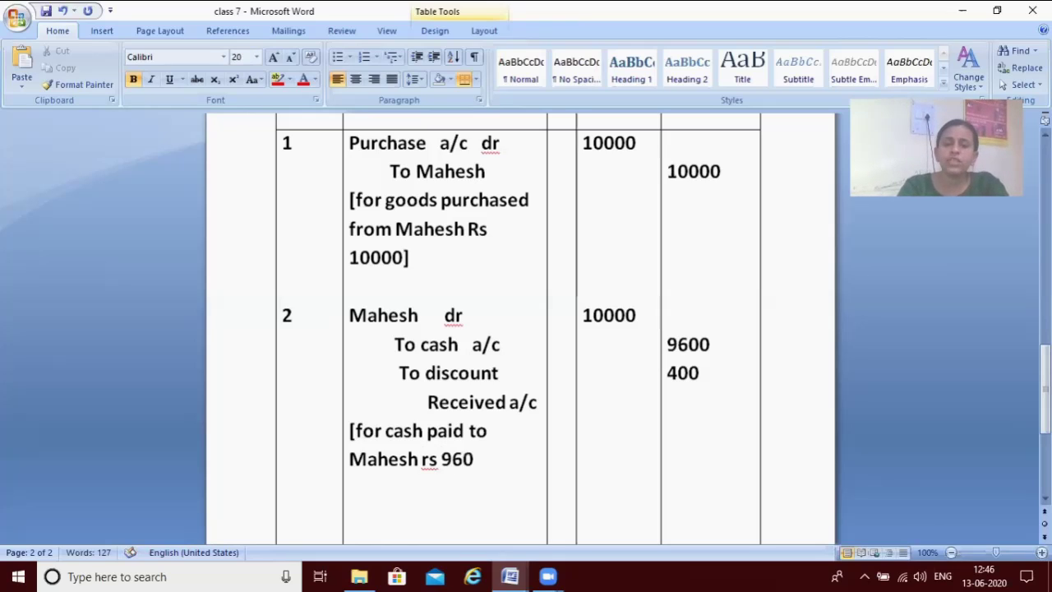
pyautogui.write('0/-and dis')
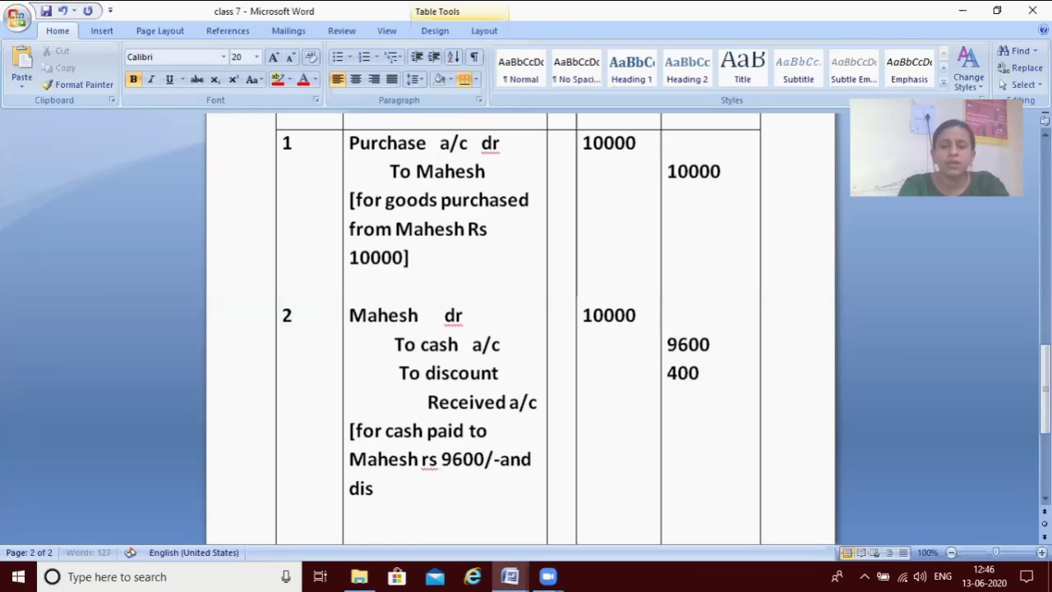
# - Complete the second entry's narration with "discount Received Rs 400/-]"
pyautogui.write('count ')
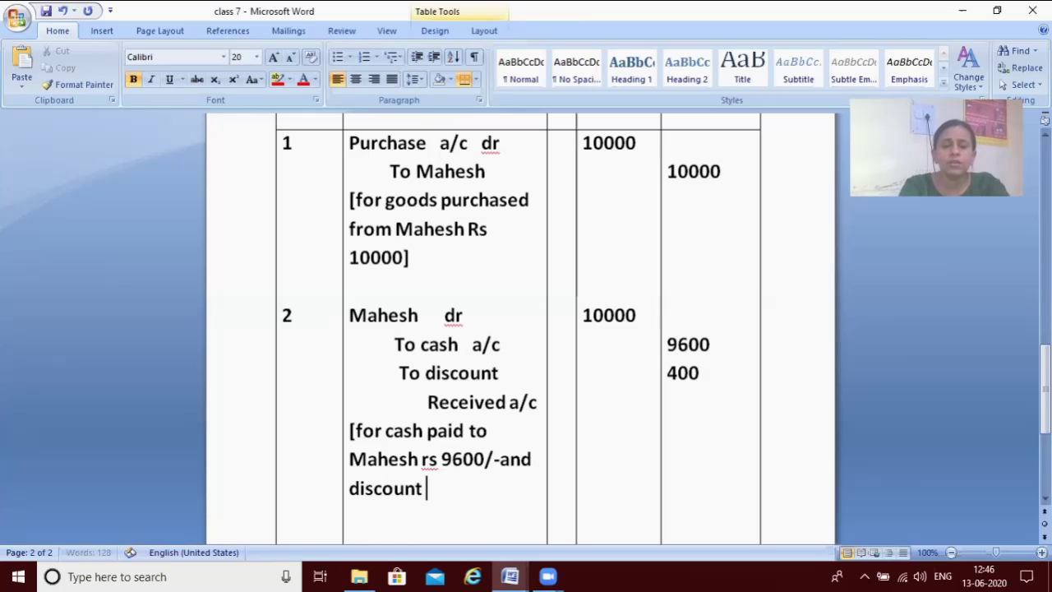
pyautogui.write('Rece')
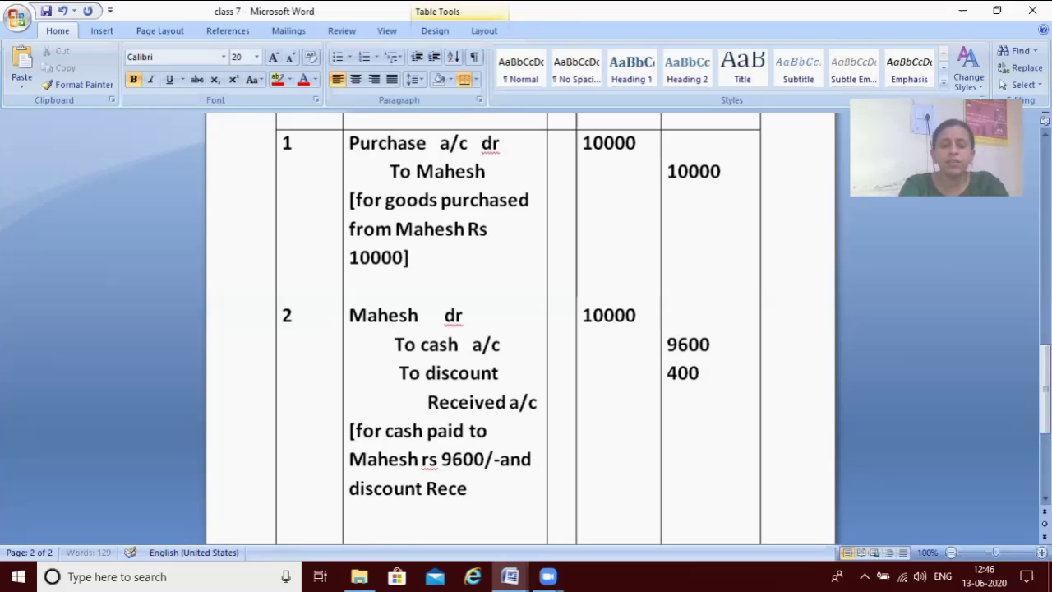
pyautogui.write('ived Rs')
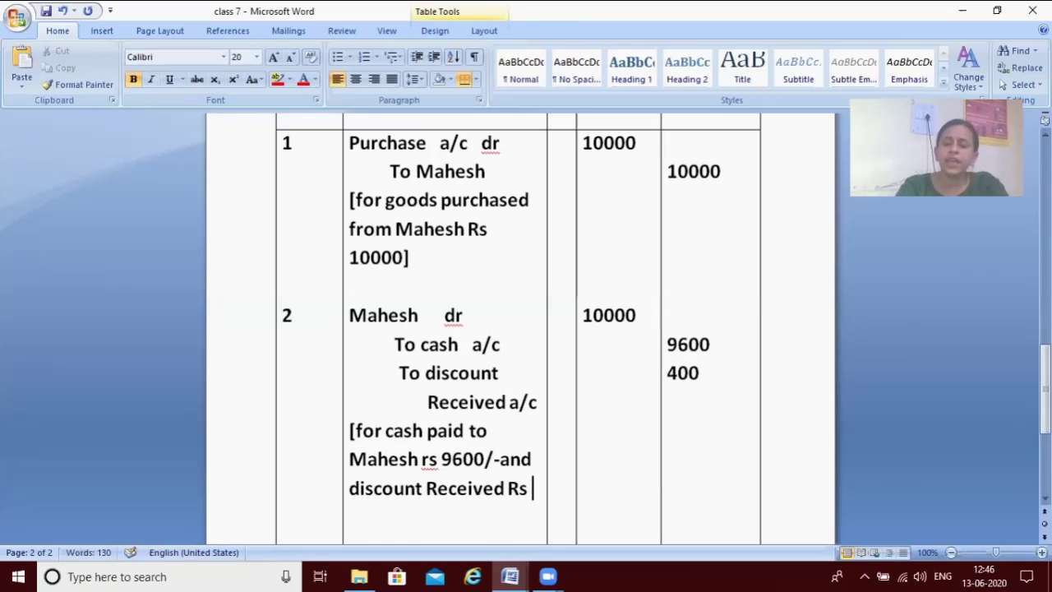
pyautogui.write(' 400/-')
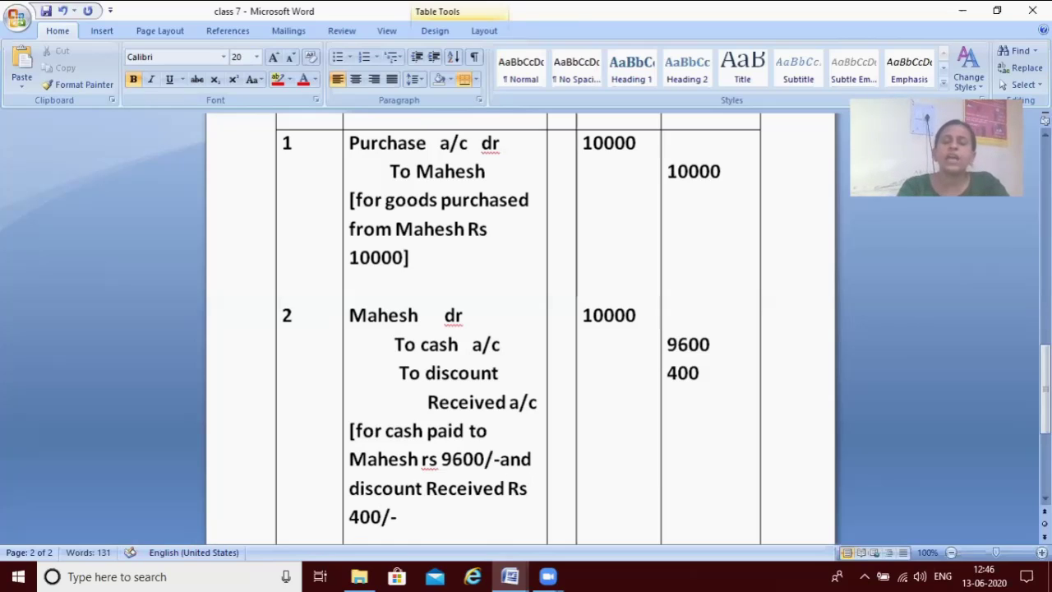
pyautogui.write(']')
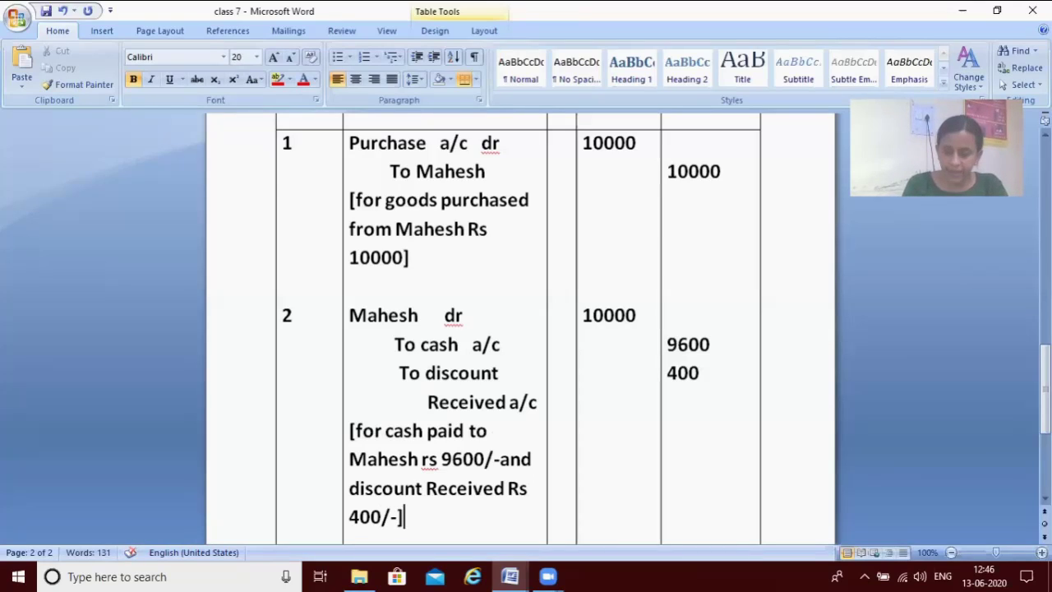
# - Add blank lines below the second entry's narration in the Particulars column to extend the journal table for further entries
pyautogui.scroll(-3, 538, 411)
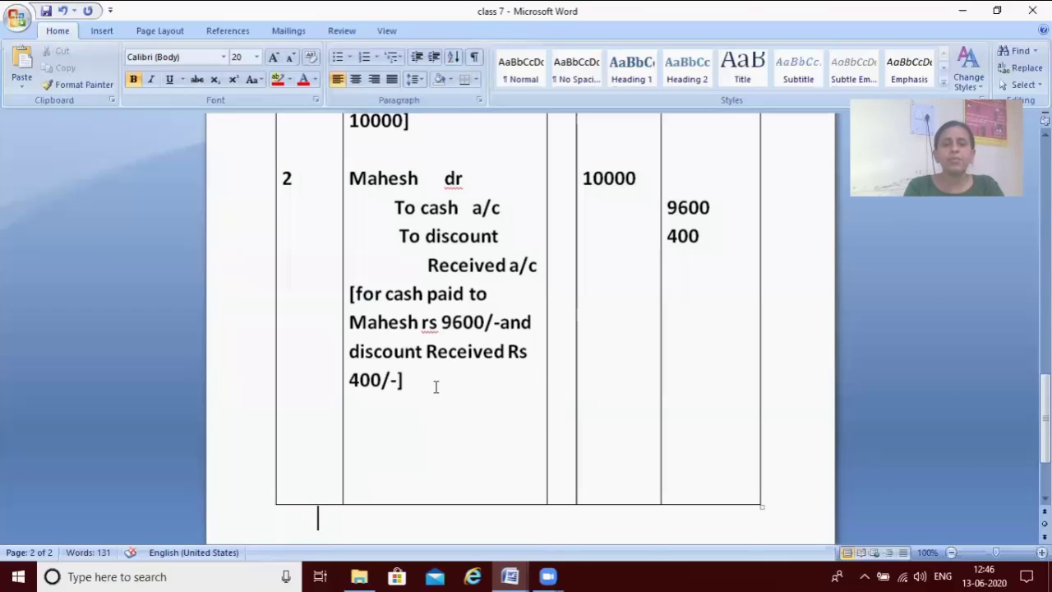
pyautogui.press('Return')
pyautogui.press('Return')
pyautogui.press('Return')
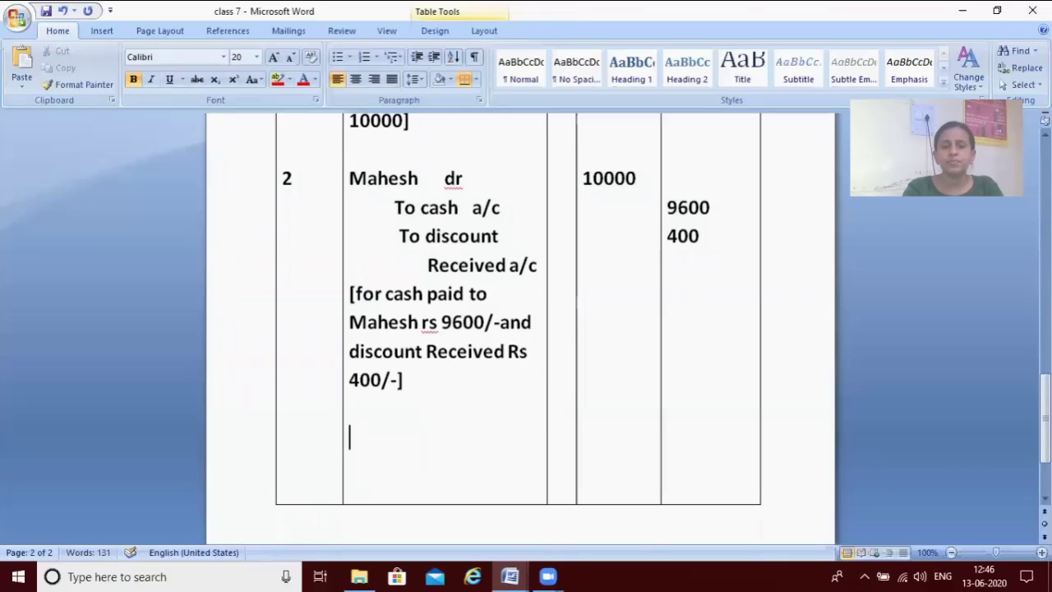
pyautogui.press('Return')
pyautogui.press('Return')
pyautogui.press('Return')
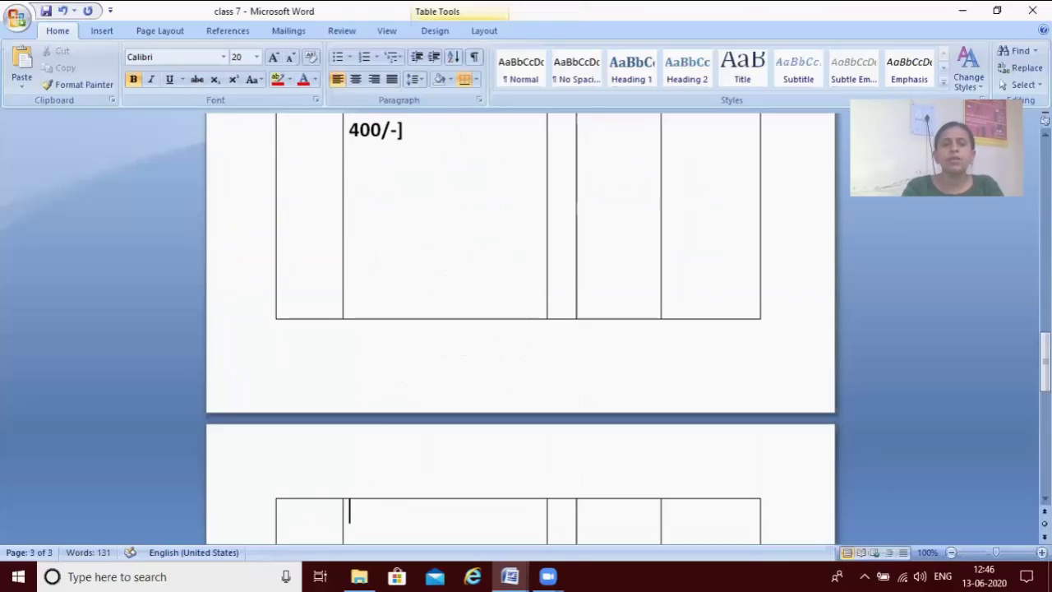
pyautogui.press('Up')
pyautogui.press('Up')
pyautogui.press('Up')
pyautogui.press('Up')
pyautogui.press('Up')
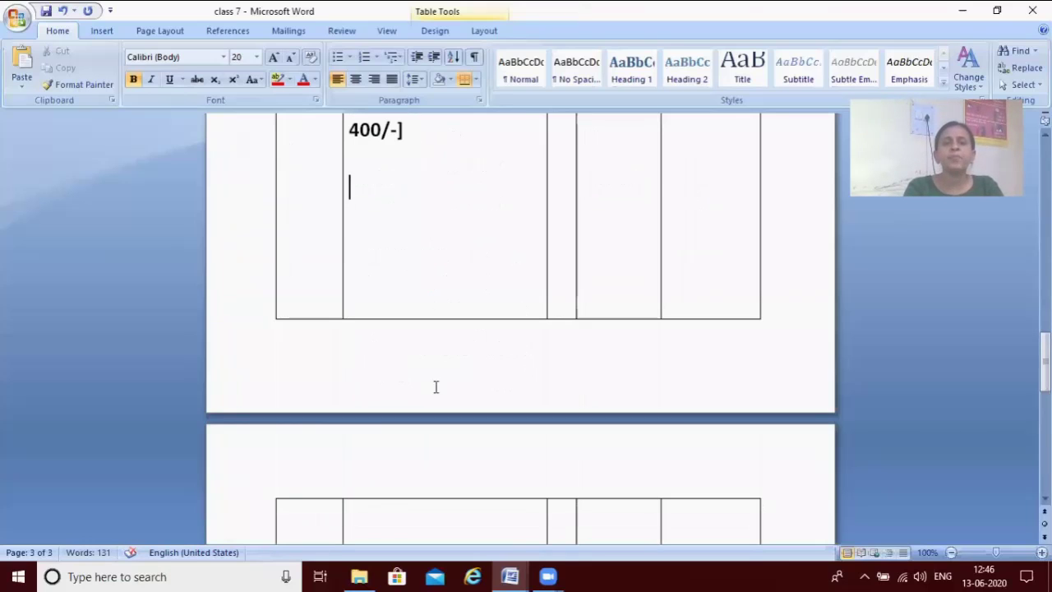
# - Check the third transaction in the list and enter "3." in the date column, on the line below the second entry's narration
pyautogui.scroll(10, 436, 386)
pyautogui.scroll(-10, 435, 386)
pyautogui.scroll(2, 434, 386)
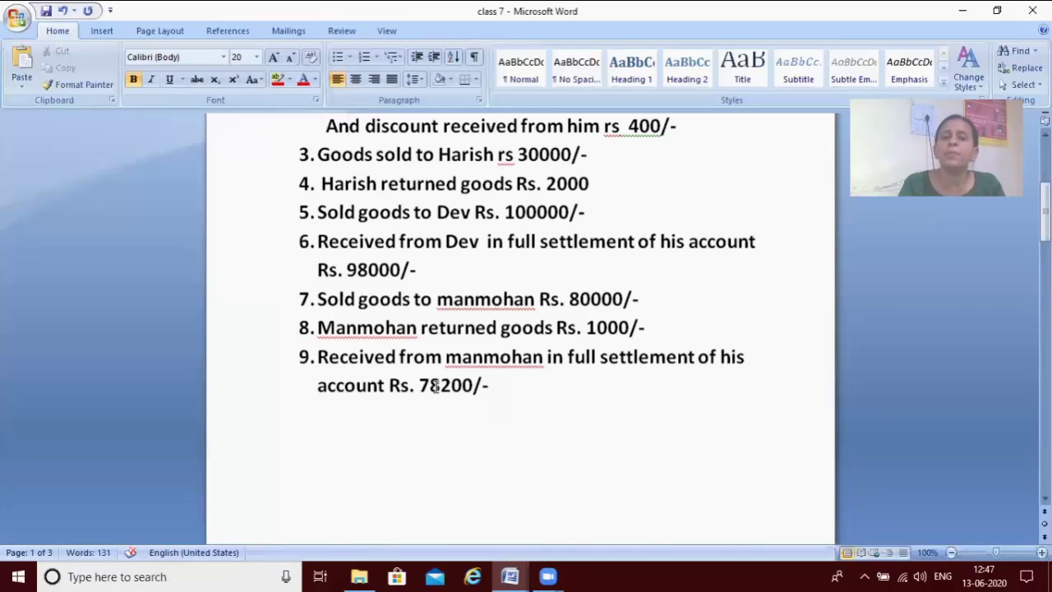
pyautogui.press('Down')
pyautogui.press('Down')
pyautogui.press('Down')
pyautogui.press('Down')
pyautogui.press('Down')
pyautogui.press('Down')
pyautogui.press('Down')
pyautogui.press('Down')
pyautogui.press('Down')
pyautogui.press('Down')
pyautogui.press('Down')
pyautogui.press('Down')
pyautogui.press('Down')
pyautogui.press('Down')
pyautogui.press('Down')
pyautogui.press('Down')
pyautogui.press('Down')
pyautogui.press('Down')
pyautogui.press('Down')
pyautogui.press('Down')
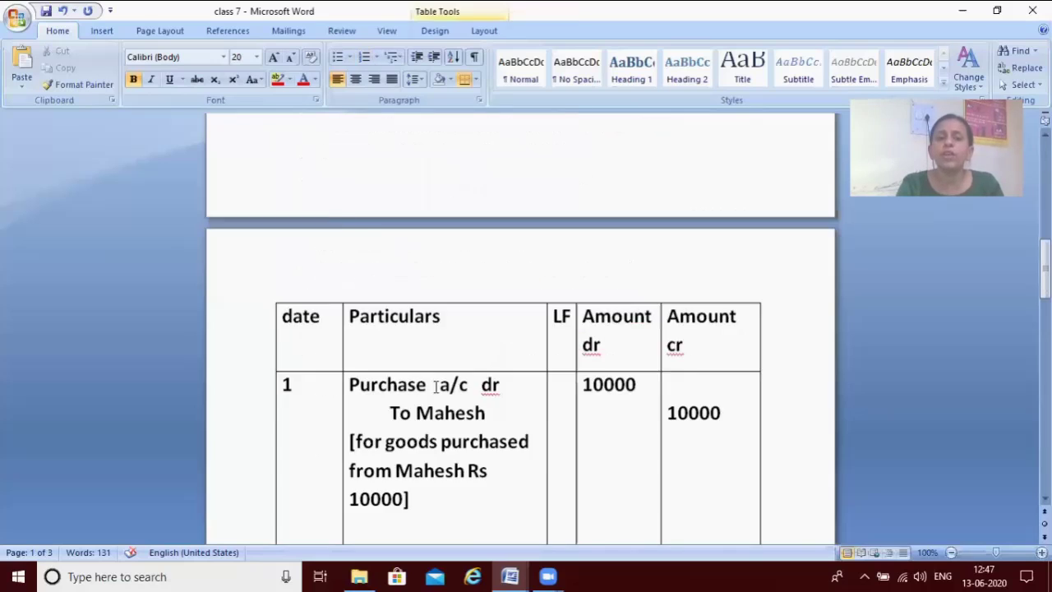
pyautogui.press('Down')
pyautogui.click(336, 385)
pyautogui.press('Down')
pyautogui.press('Down')
pyautogui.press('Down')
pyautogui.press('Down')
pyautogui.press('Down')
pyautogui.press('Down')
pyautogui.press('Down')
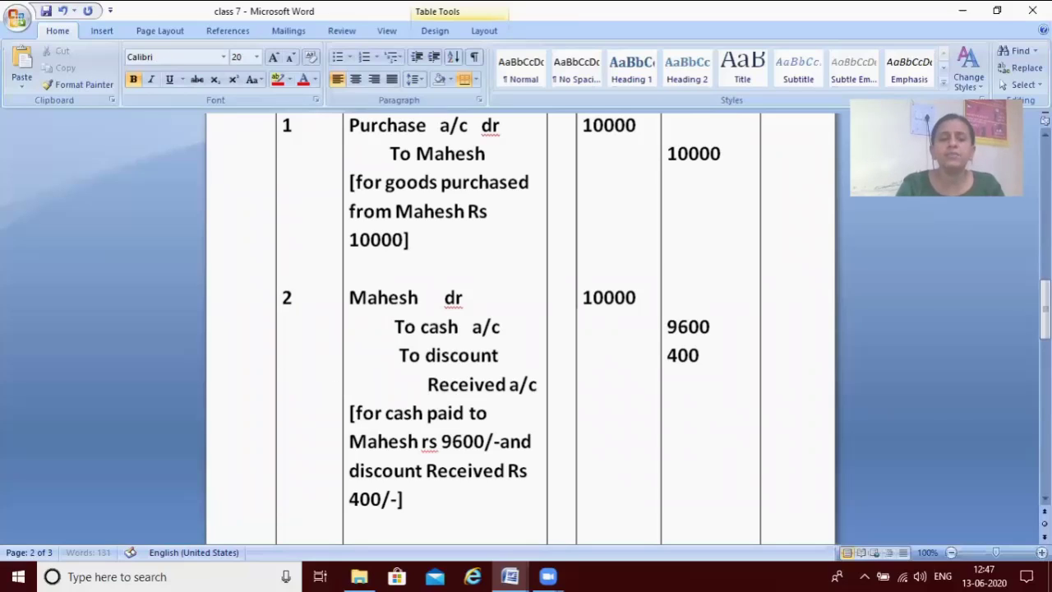
pyautogui.press('Down')
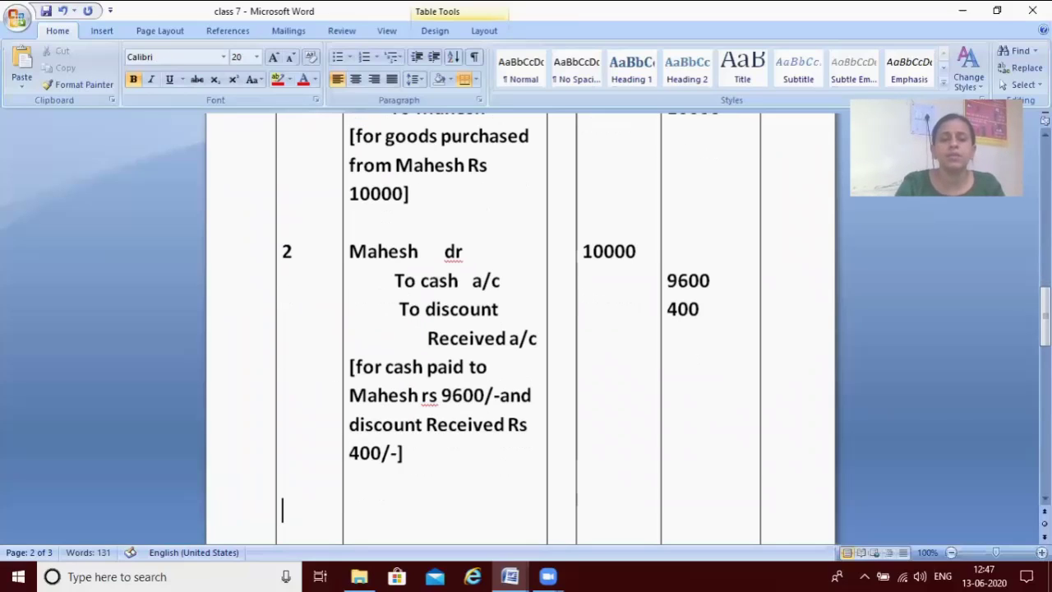
pyautogui.write('3.')
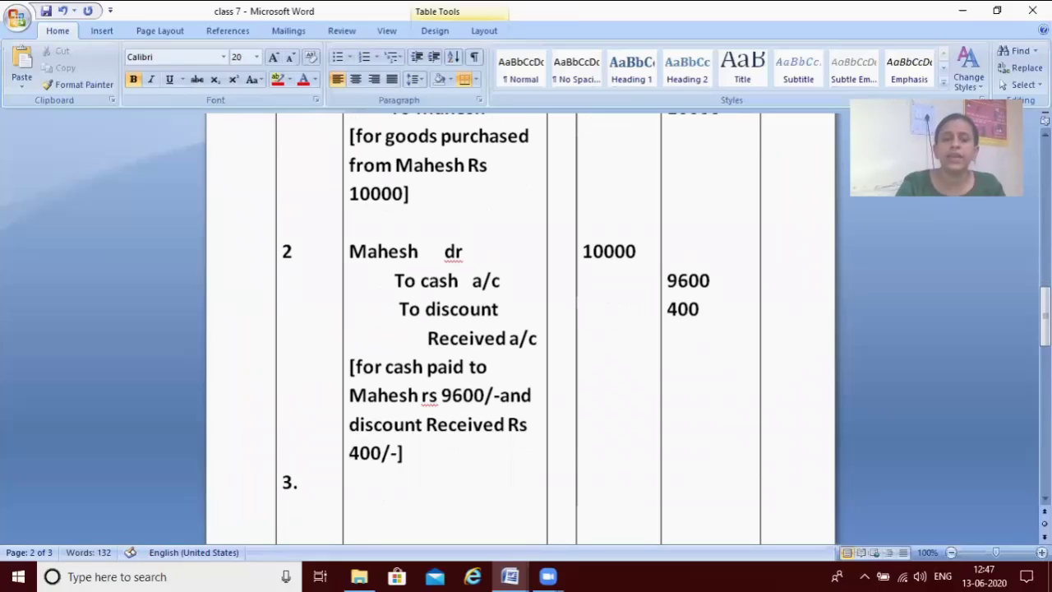
# - Start the third entry's debit line with the customer's name in the Particulars column, level with the number 3
pyautogui.click(381, 464)
pyautogui.press('Right')
pyautogui.press('Right')
pyautogui.press('Down')
pyautogui.write('h')
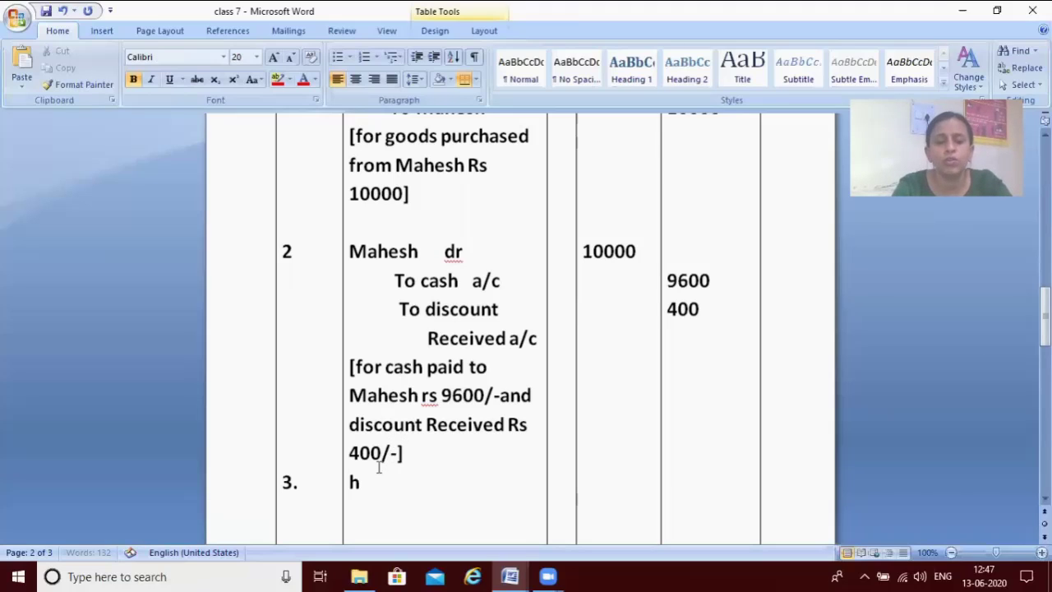